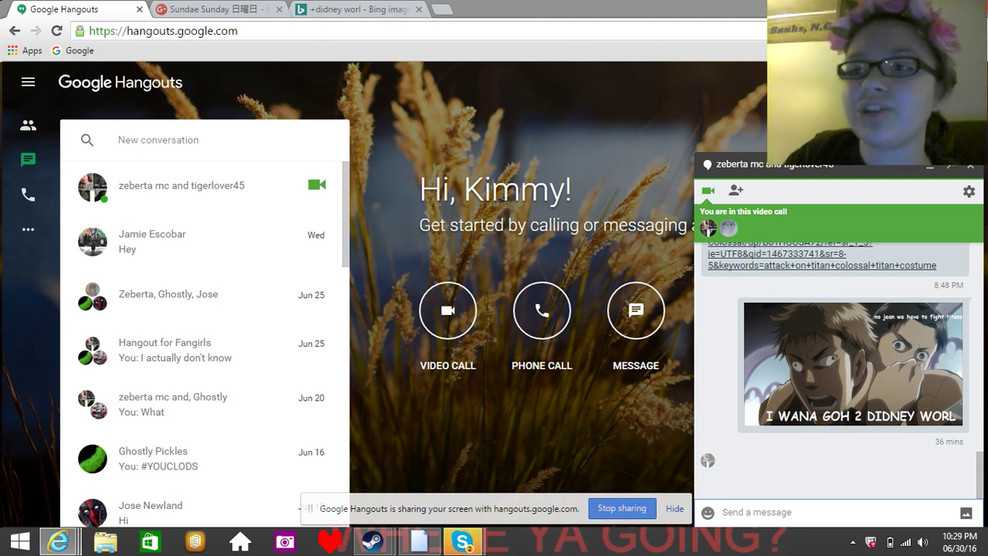
- Switch from the Hangouts call to Steam, dismiss its sale news popup and minimize Steam
key(alt+Tab)
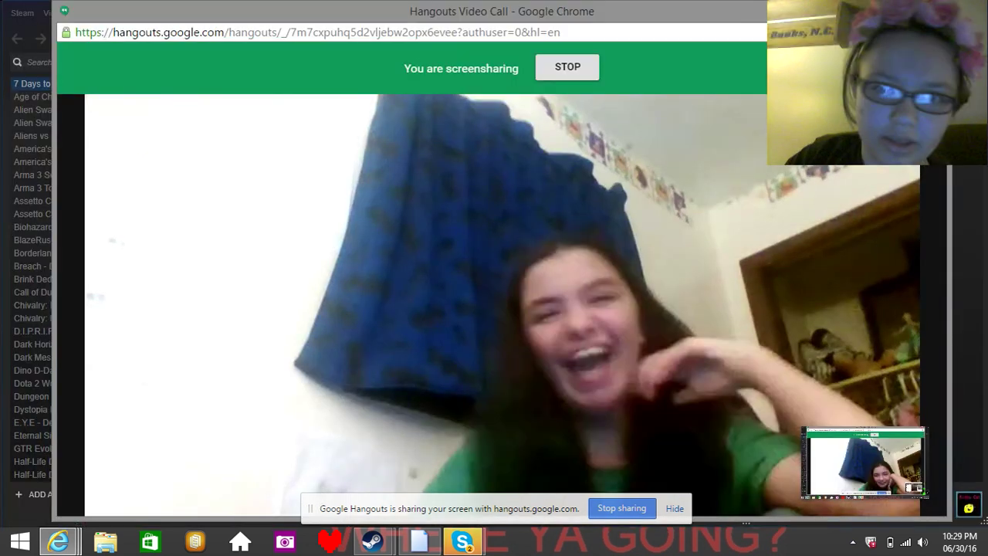
key(alt+Tab)
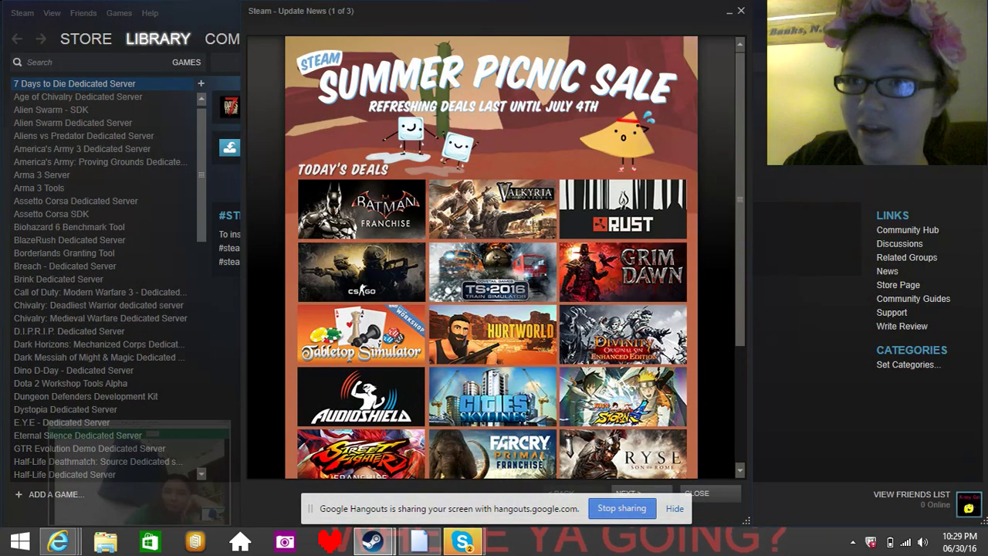
click(741, 13)
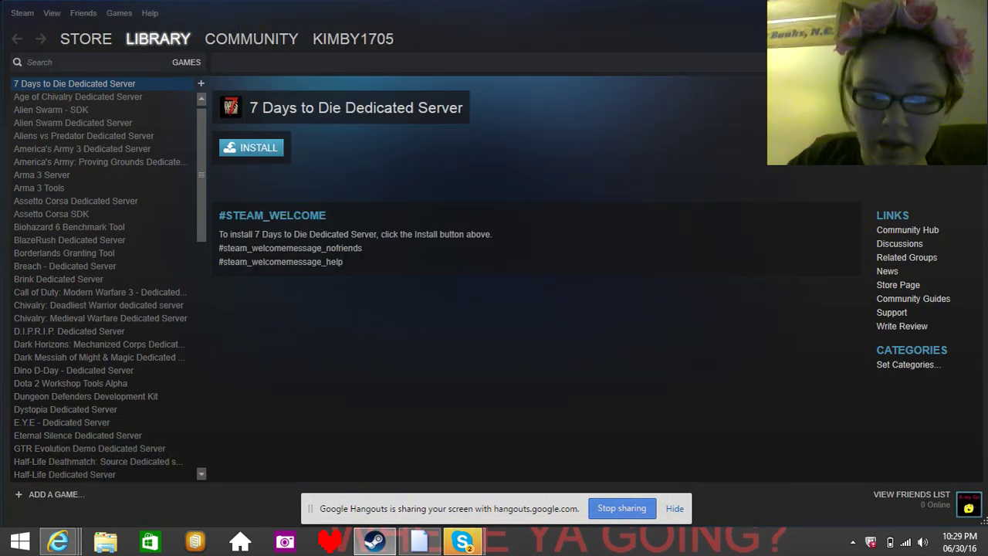
click(374, 542)
- Hide the screen-sharing notice and launch FireAlpaca from its desktop shortcut
click(28, 176)
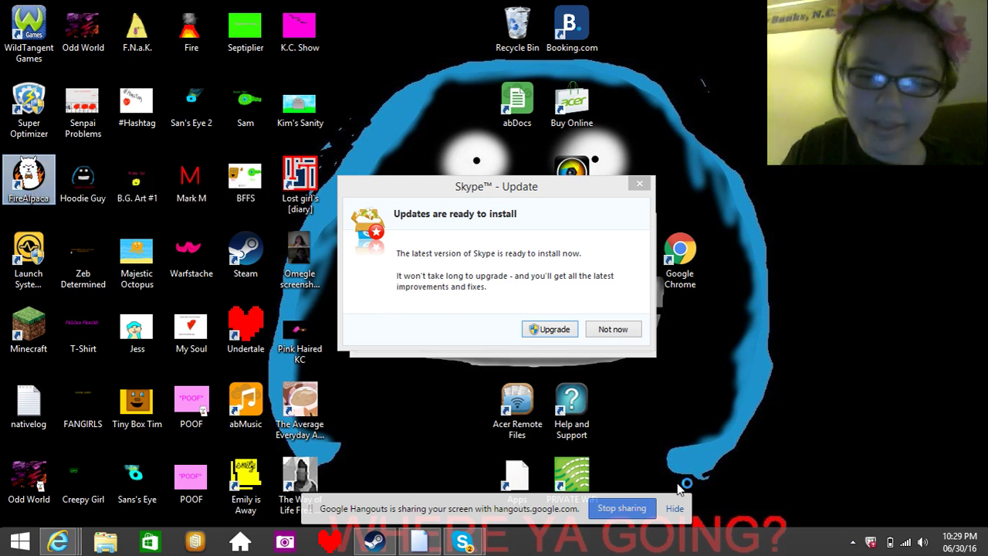
click(674, 508)
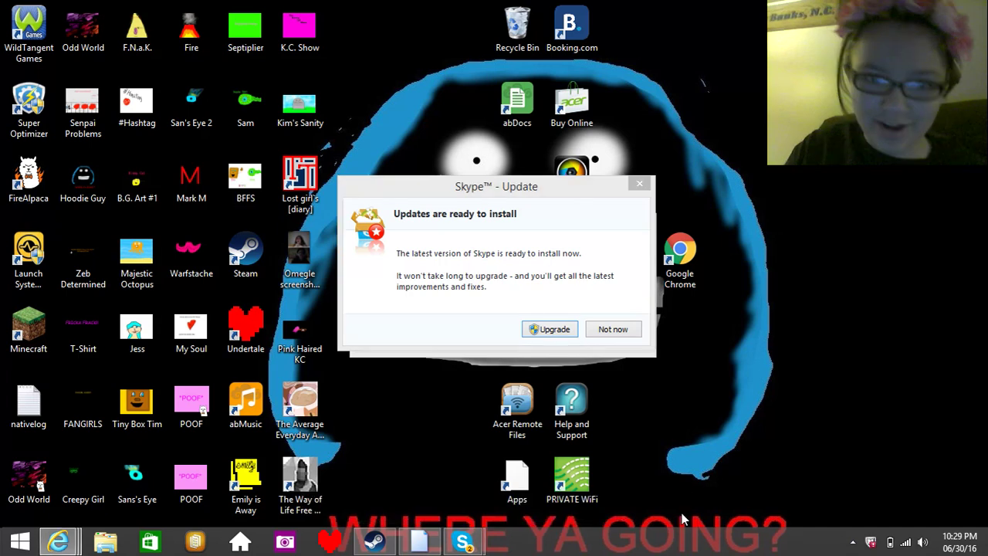
click(25, 180)
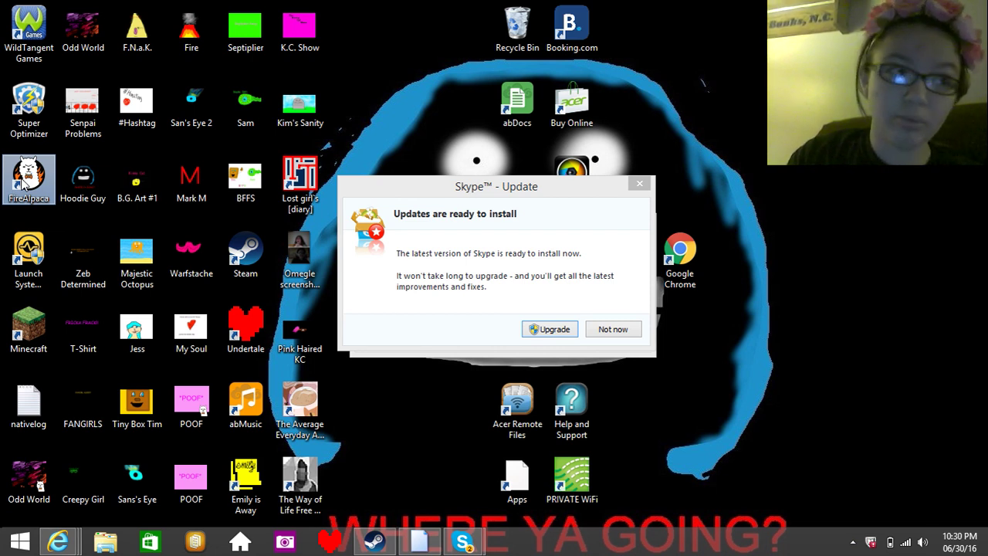
double_click(25, 180)
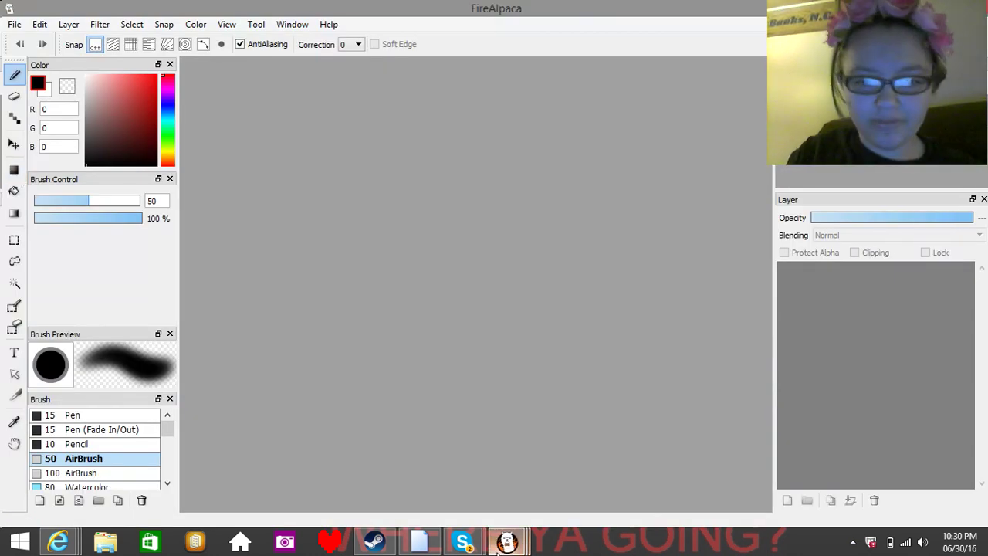
- Close the four FireAlpaca news popups from the taskbar thumbnails
mouse_move(506, 543)
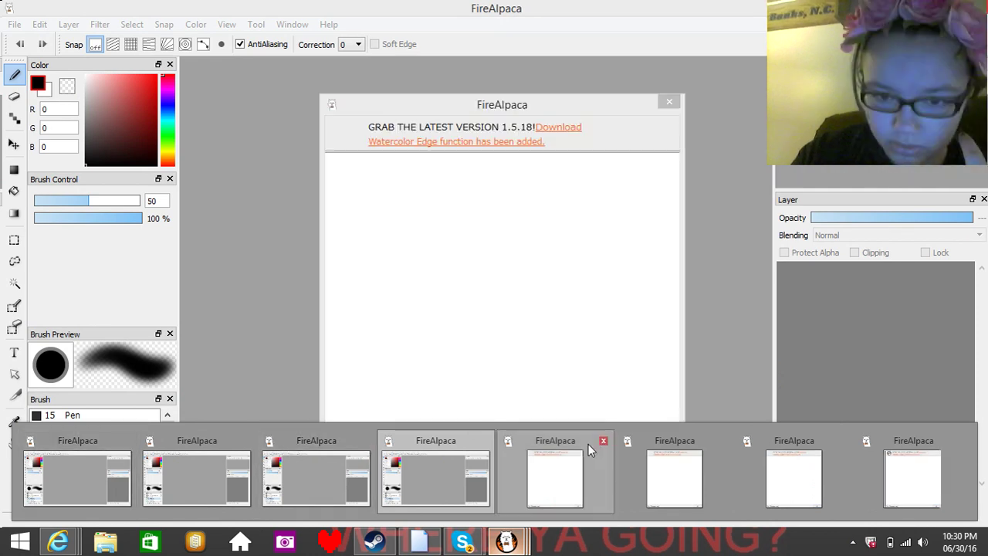
click(598, 444)
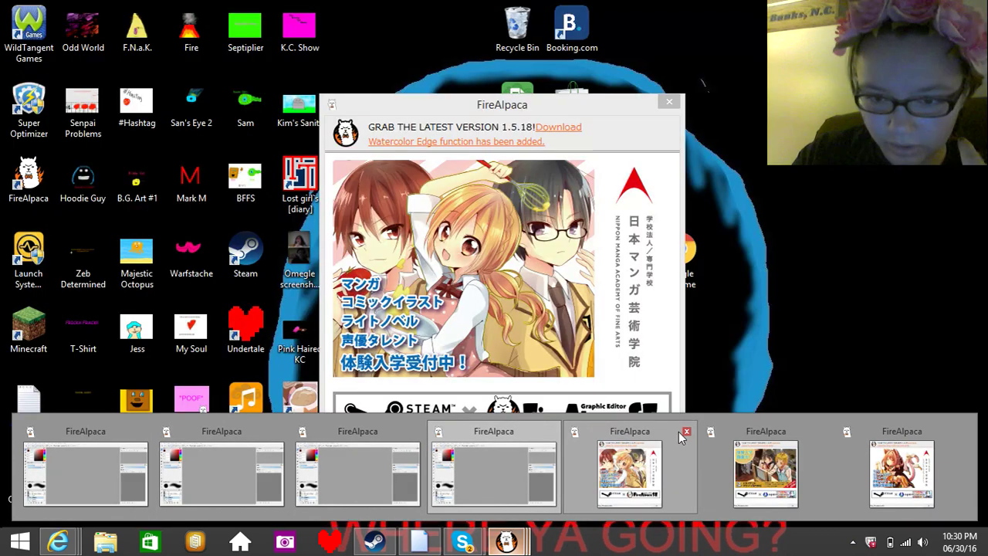
click(685, 432)
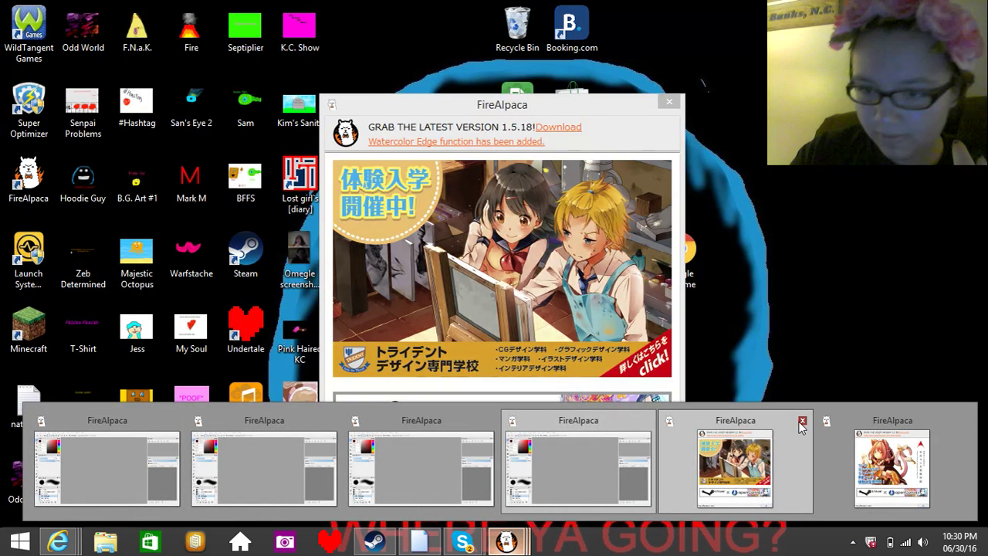
click(802, 421)
click(889, 421)
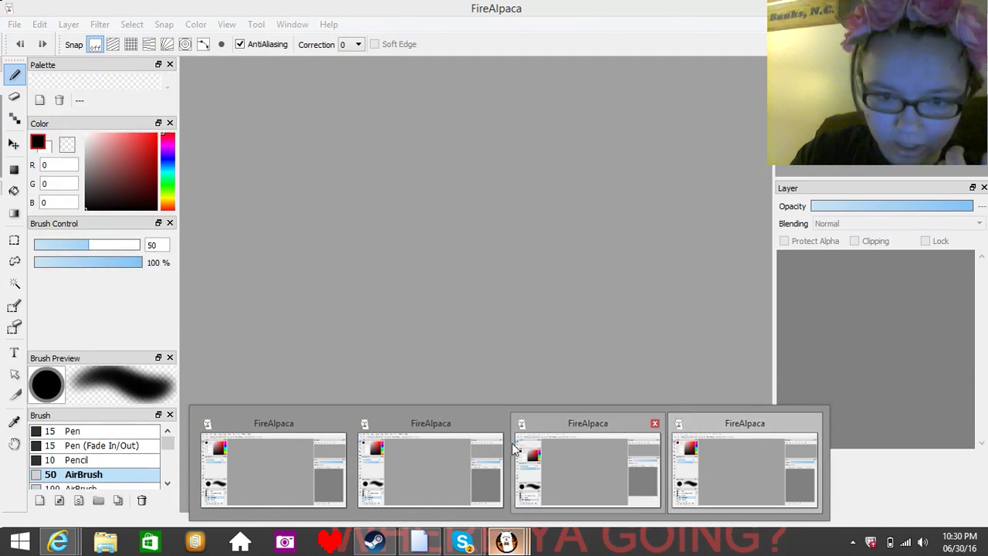
- Close the two duplicate FireAlpaca windows, keeping one empty workspace
click(507, 543)
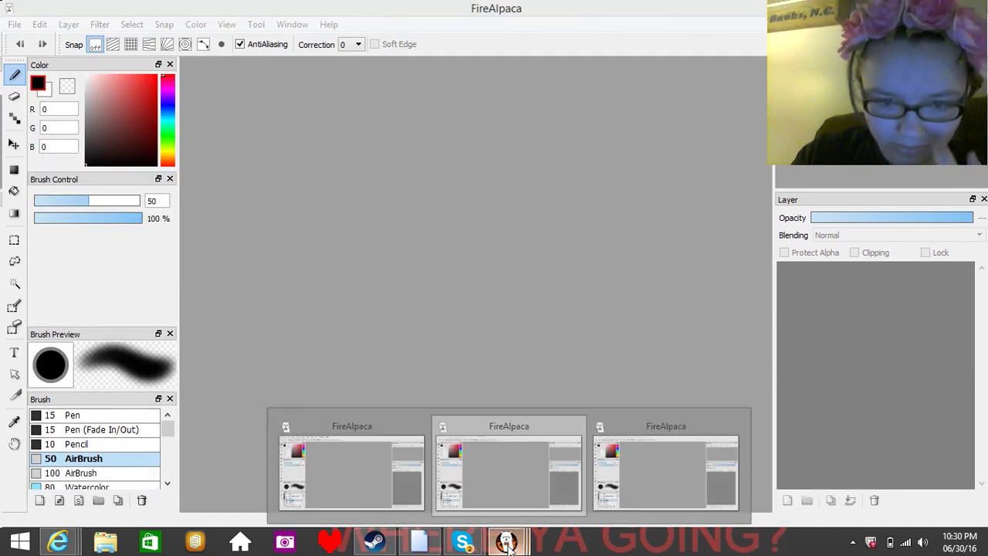
click(418, 424)
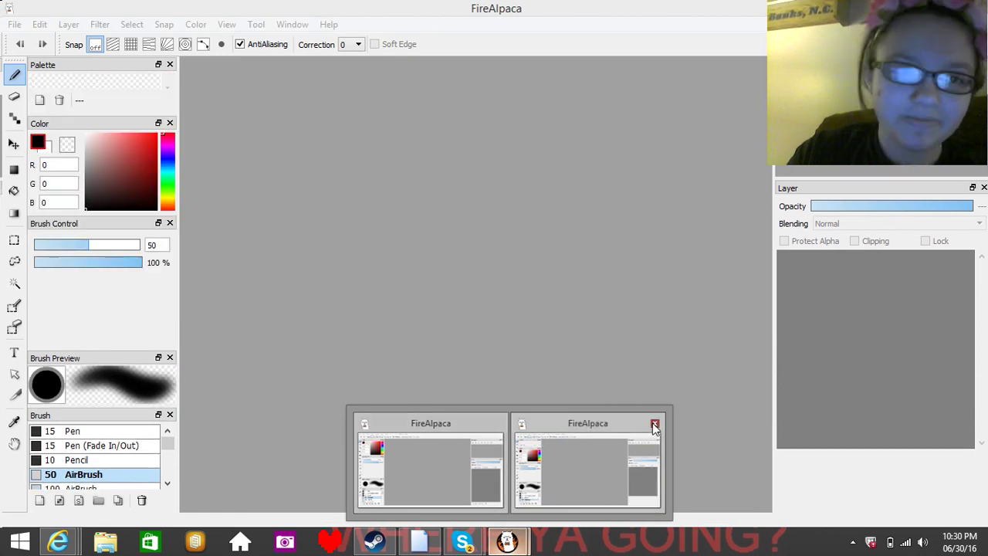
click(654, 426)
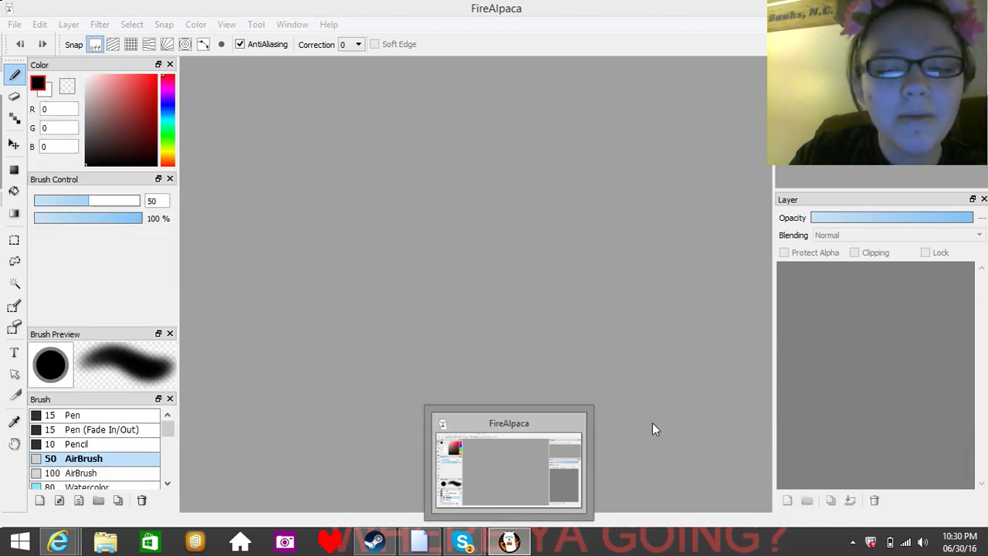
- Create a new blank 1600 x 1200 canvas
click(14, 23)
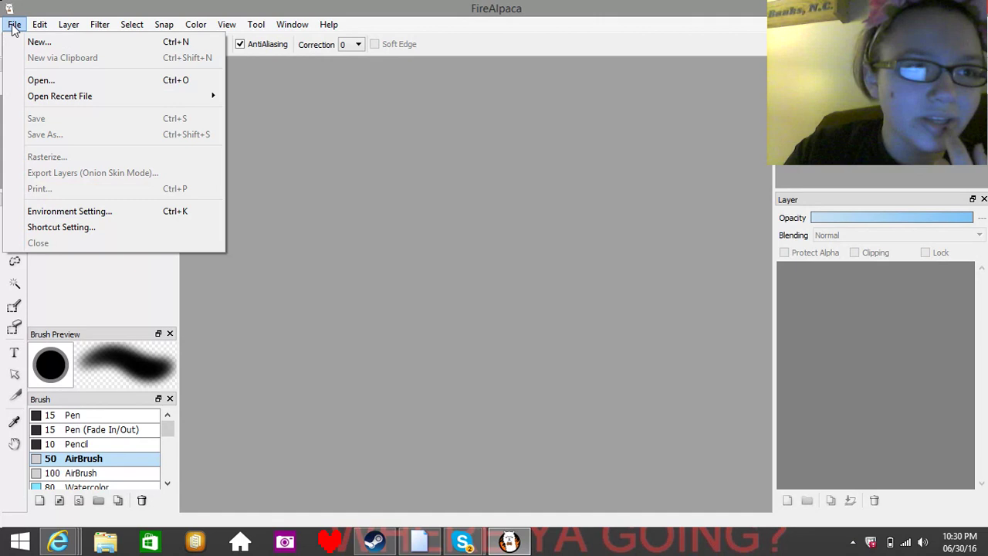
click(61, 44)
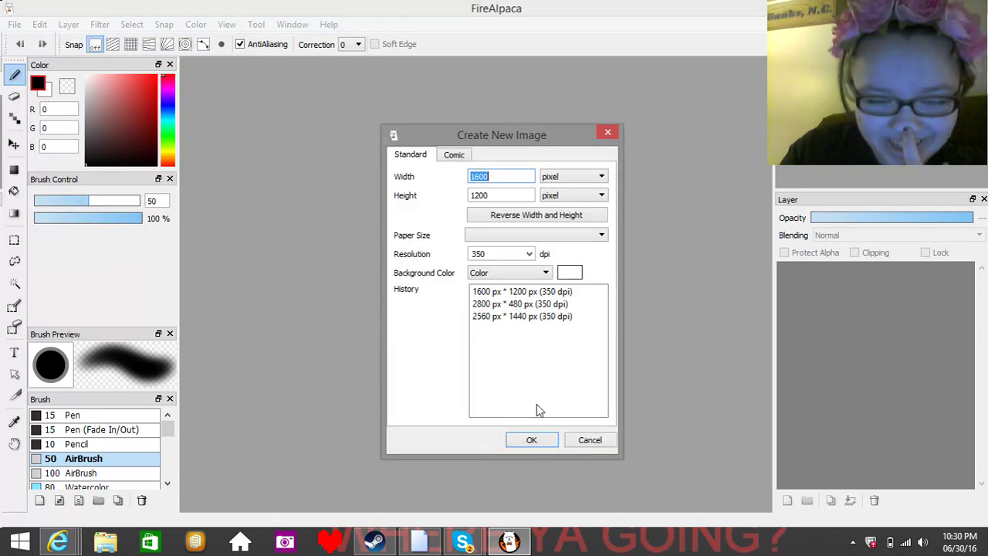
click(531, 440)
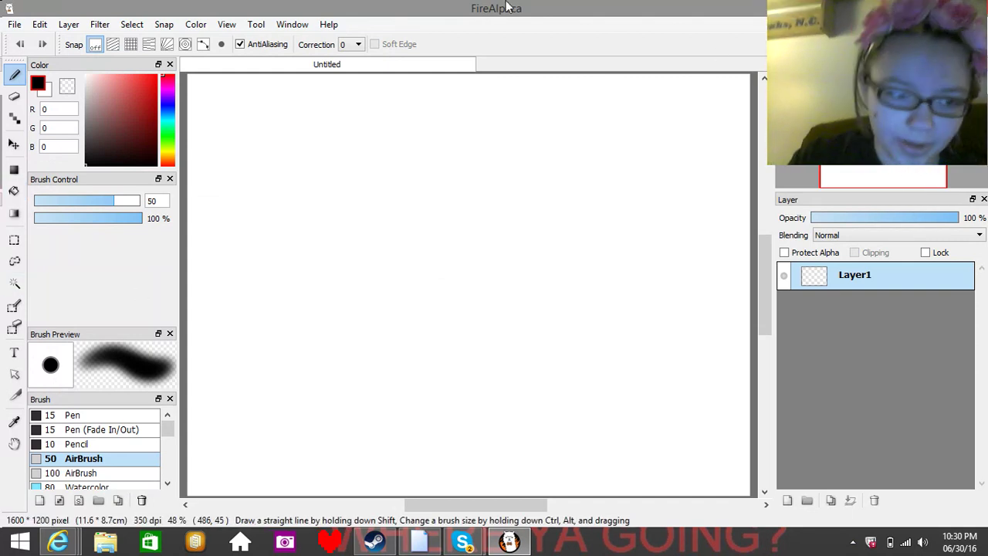
- Add bright green text 'DIDNEY WORL!!!!!!!!' near the top of the canvas
click(16, 353)
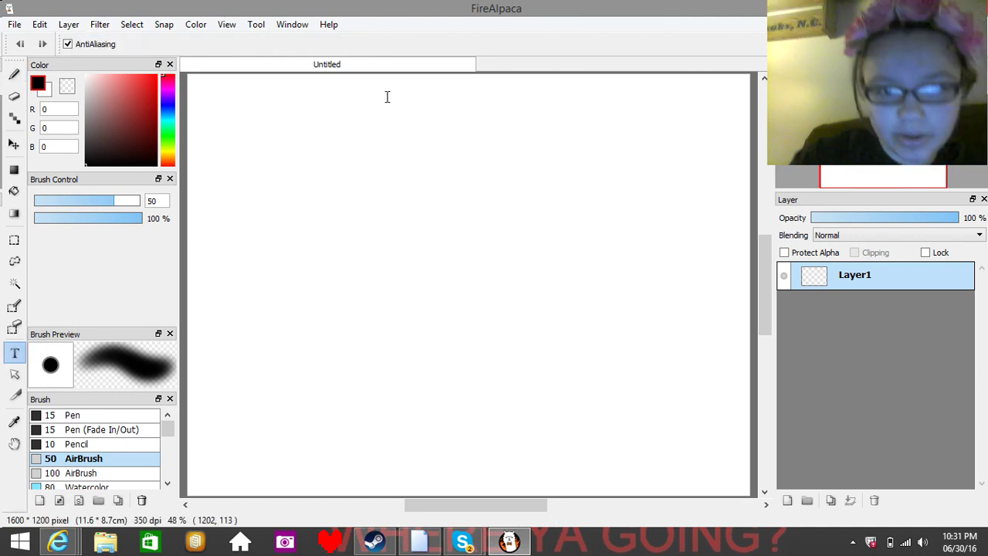
click(327, 109)
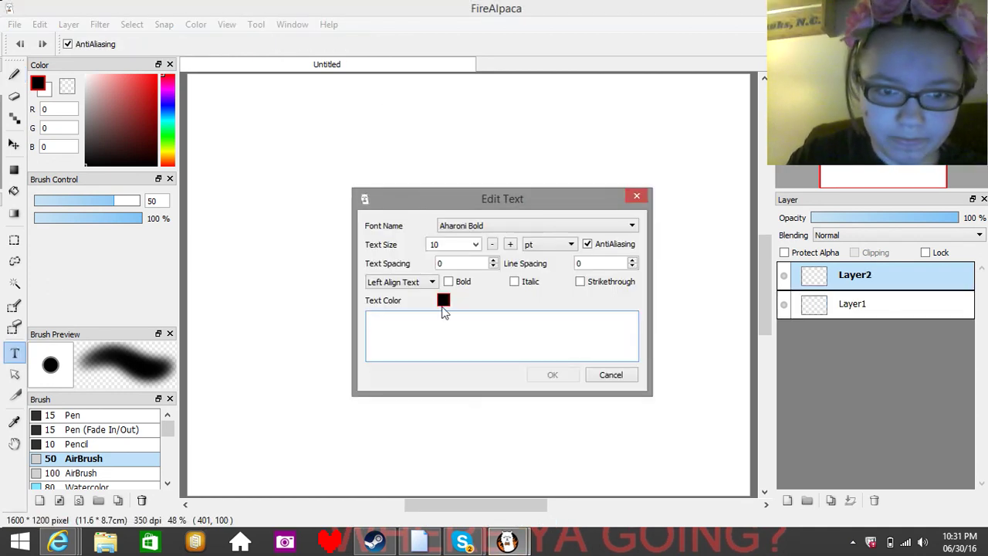
click(442, 301)
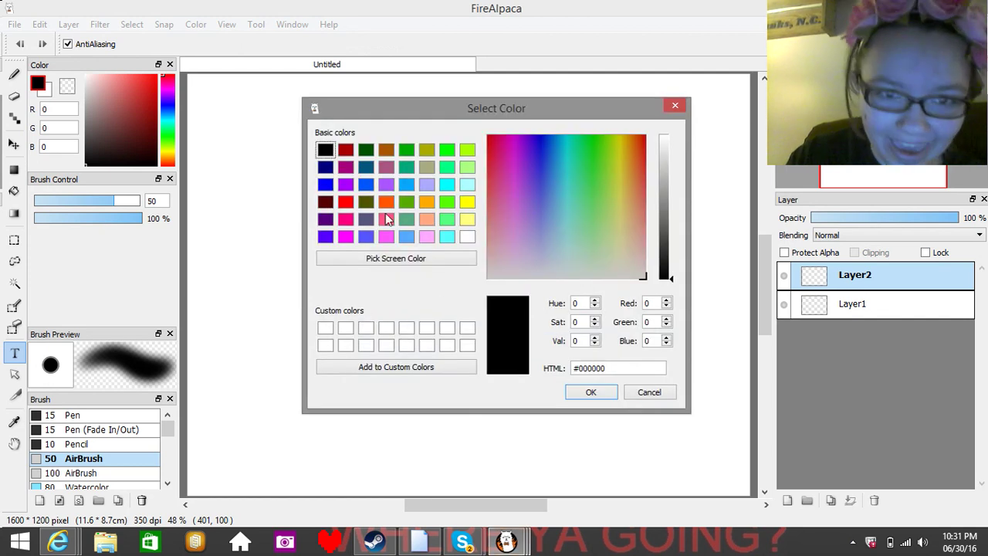
click(448, 150)
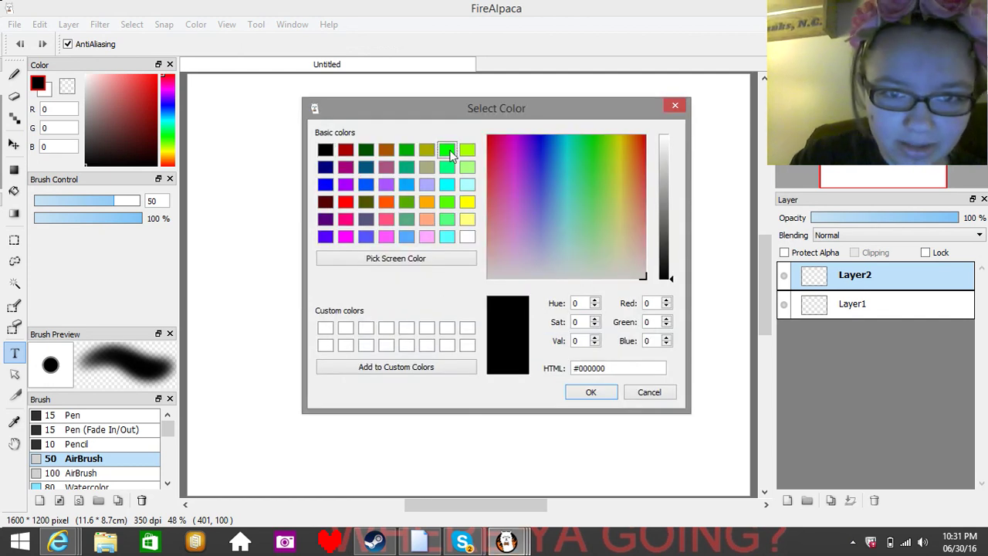
click(590, 392)
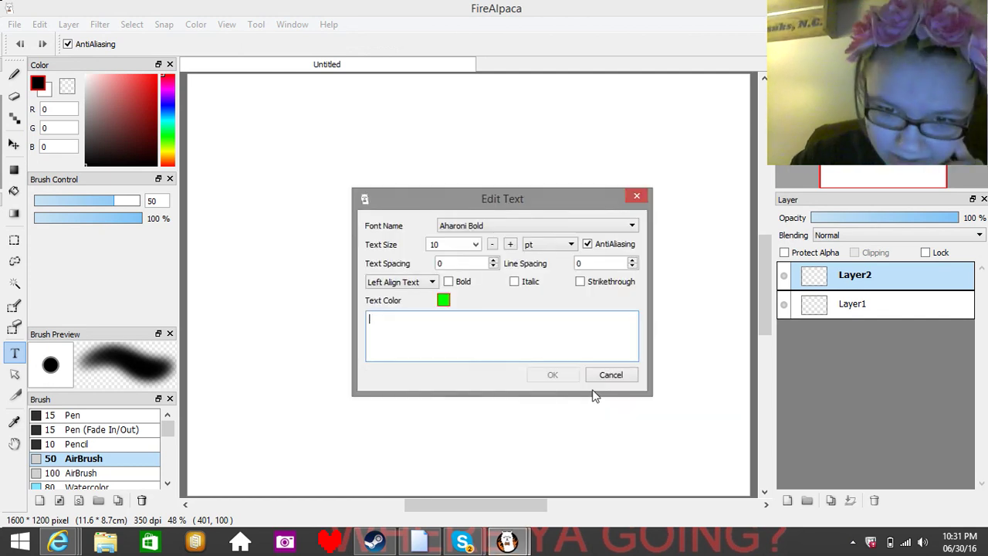
click(491, 324)
text(D)
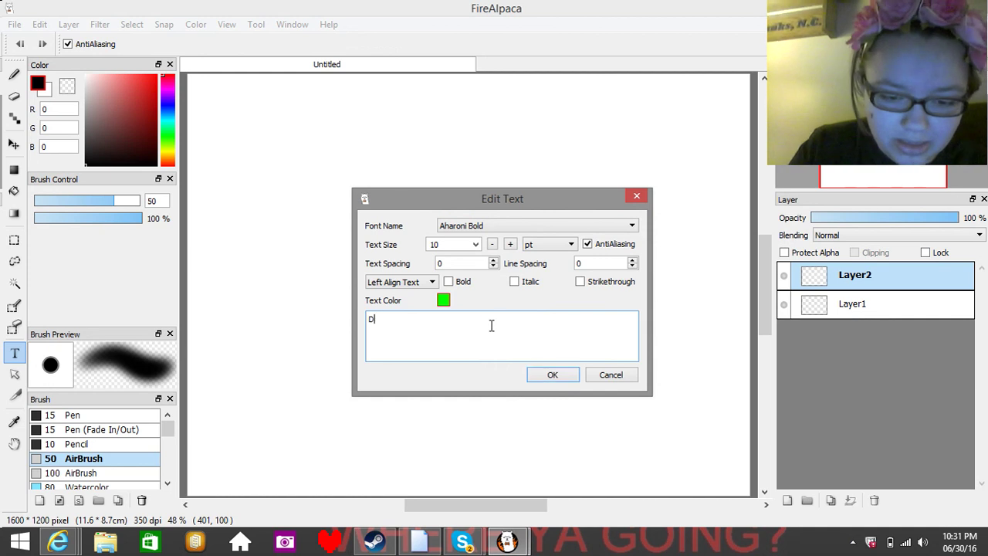
text(IDNEY W)
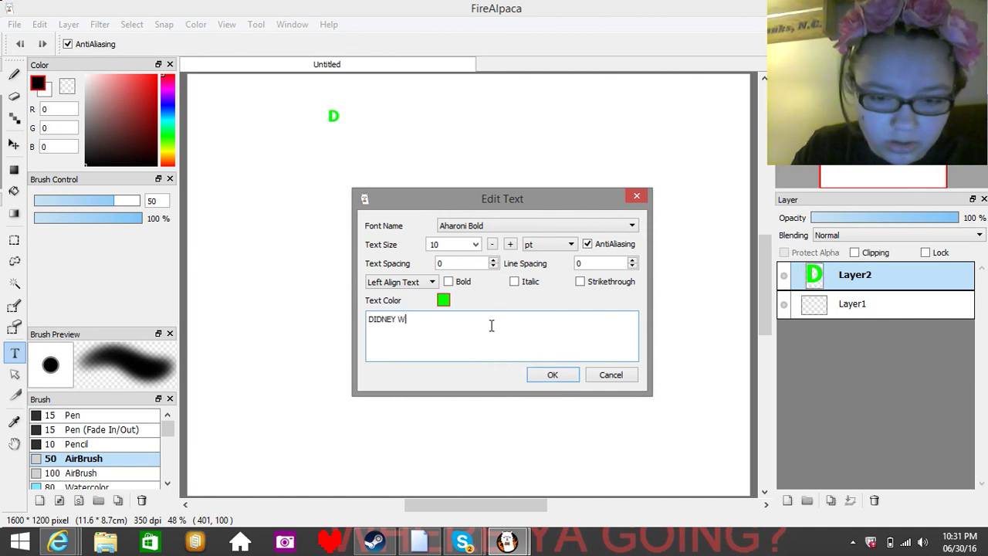
text(ORL!)
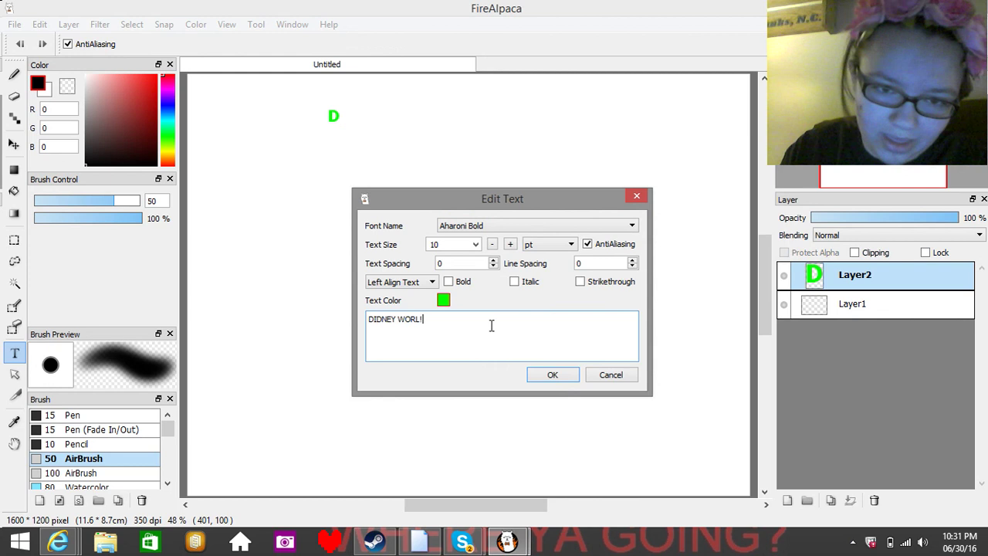
text(!!!!!!!!)
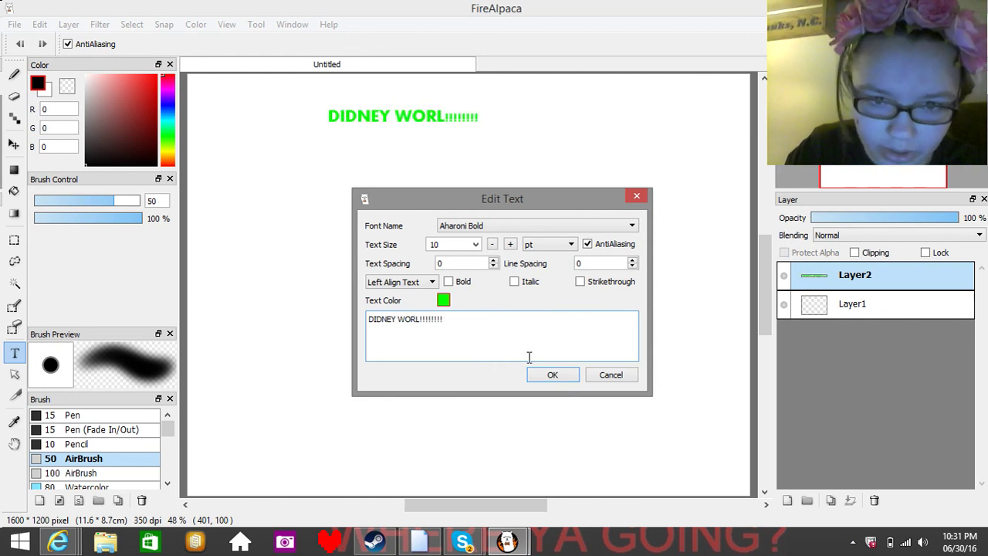
- Set the title's text size to 24 and move it left, centred near the top
click(476, 244)
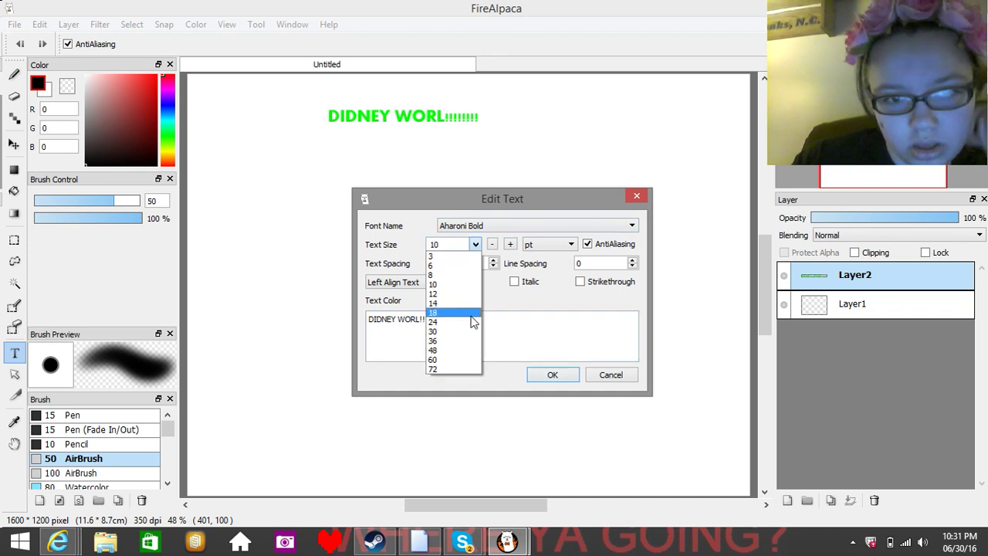
click(461, 302)
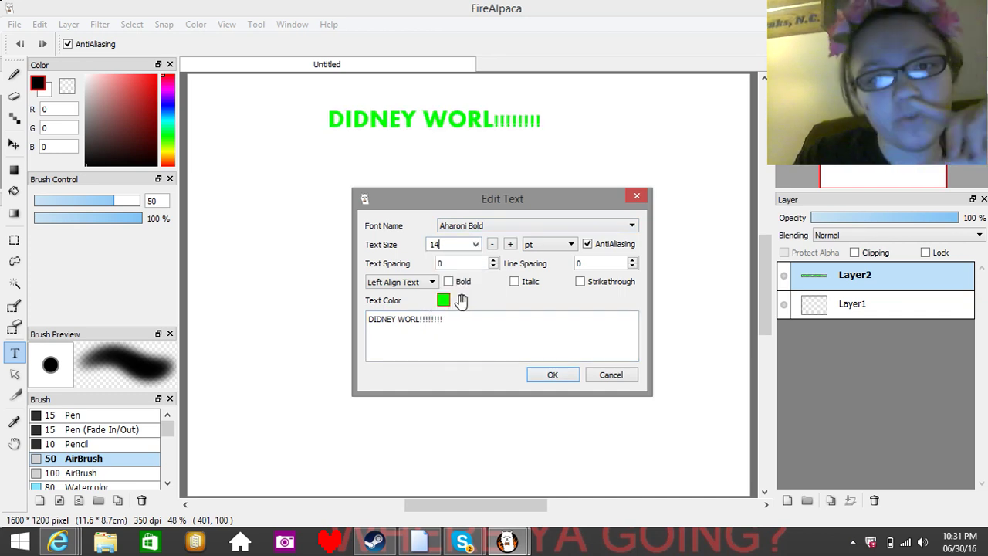
click(474, 246)
click(469, 321)
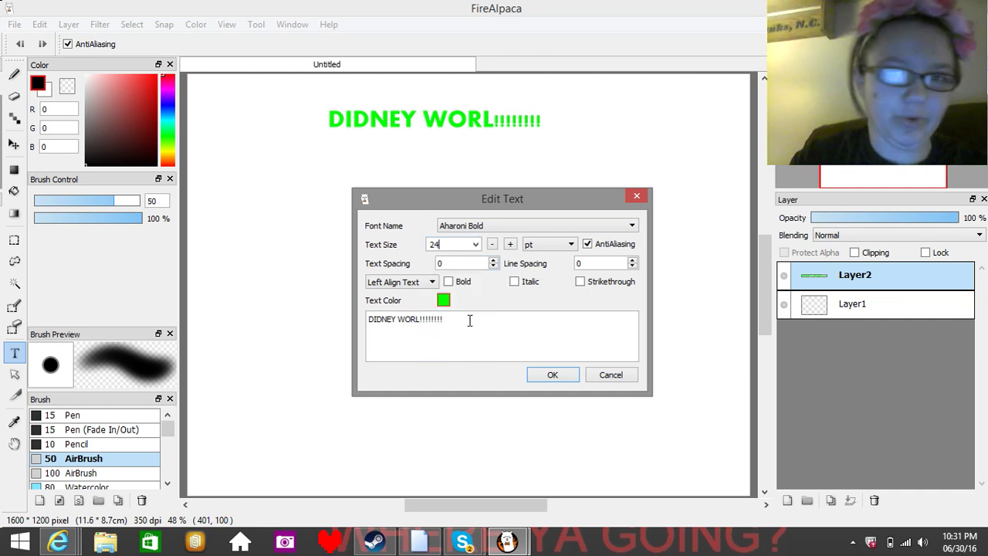
click(553, 374)
drag(545, 125, 493, 114)
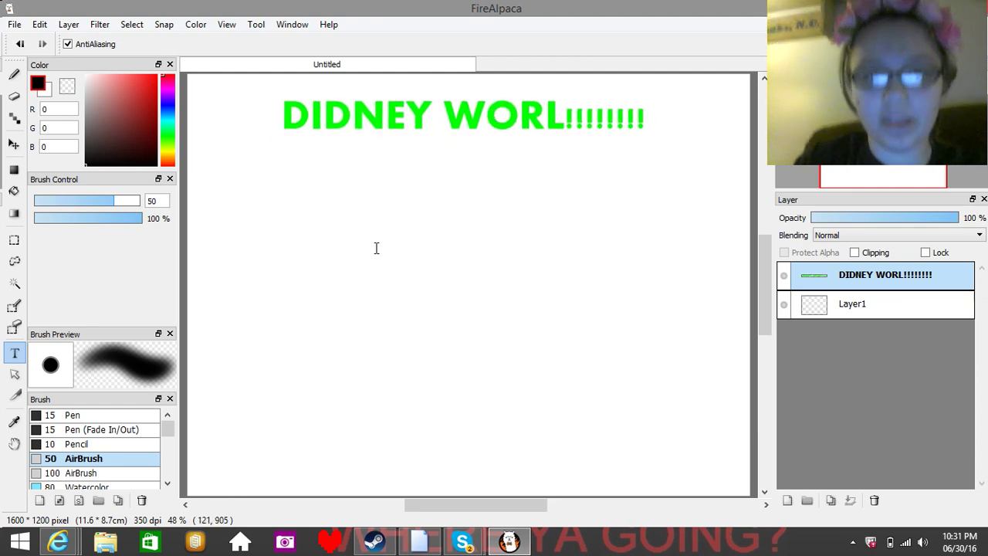
- Select Layer1 in the Layer panel, beneath the title layer
click(884, 304)
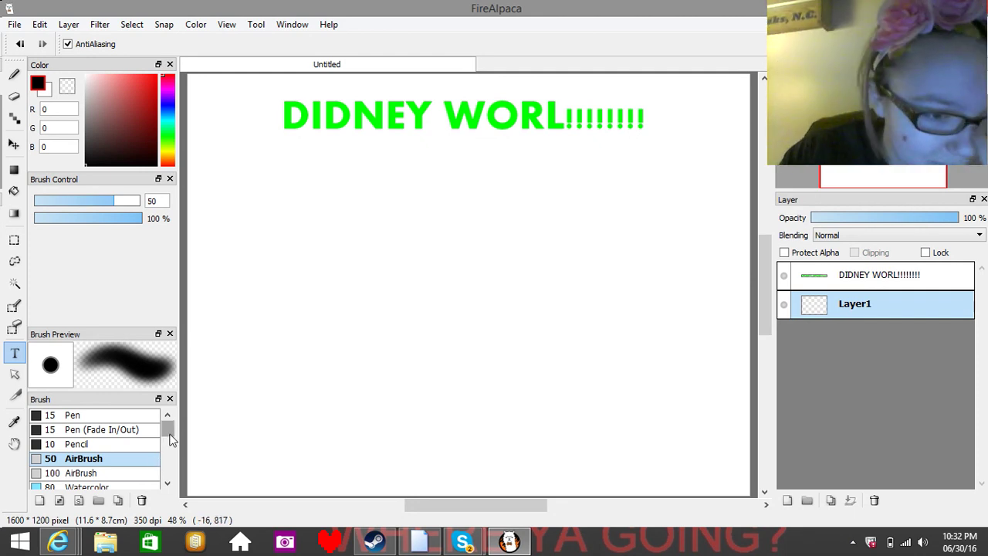
- Choose the Watercolor brush and enlarge its size substantially
scroll(171, 438, down, 2)
scroll(170, 434, up, 2)
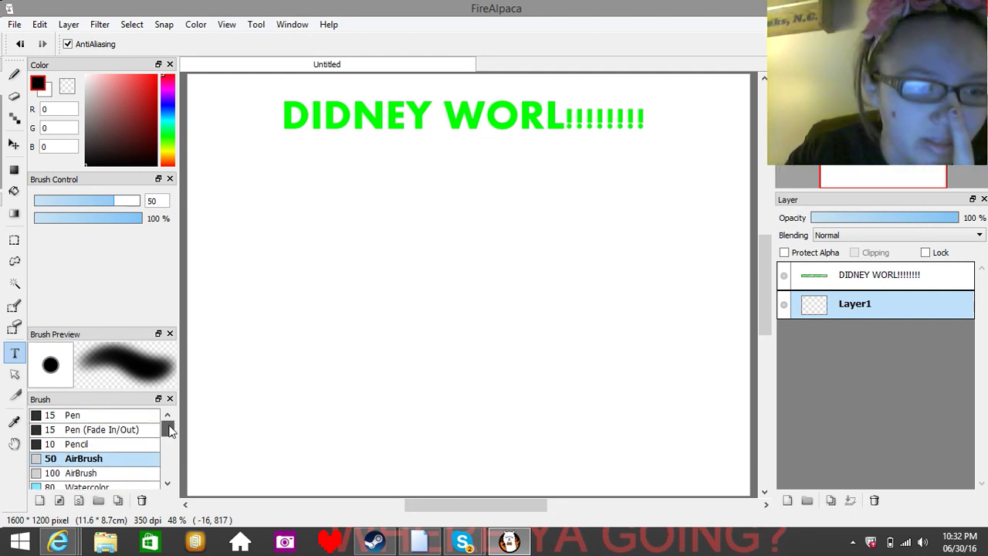
drag(169, 432, 171, 445)
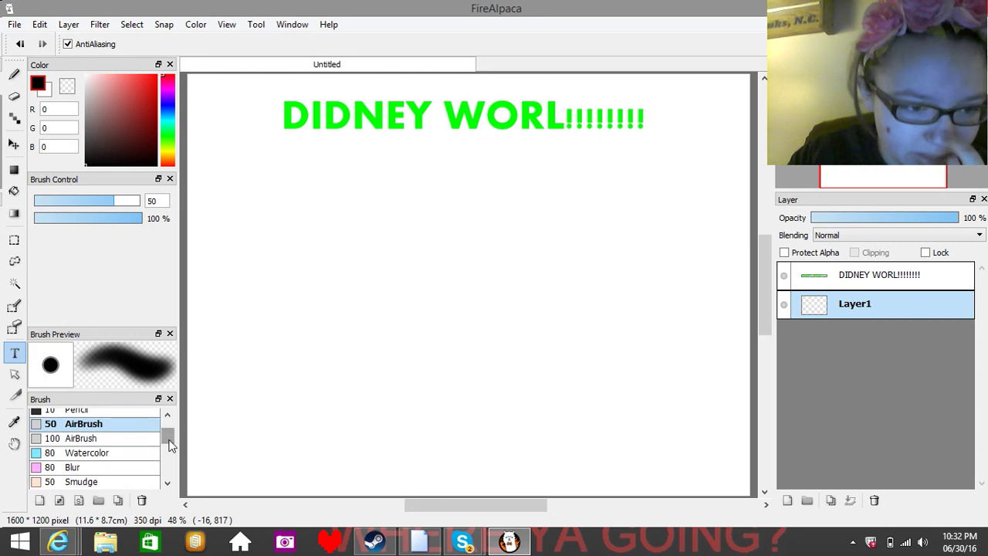
click(133, 452)
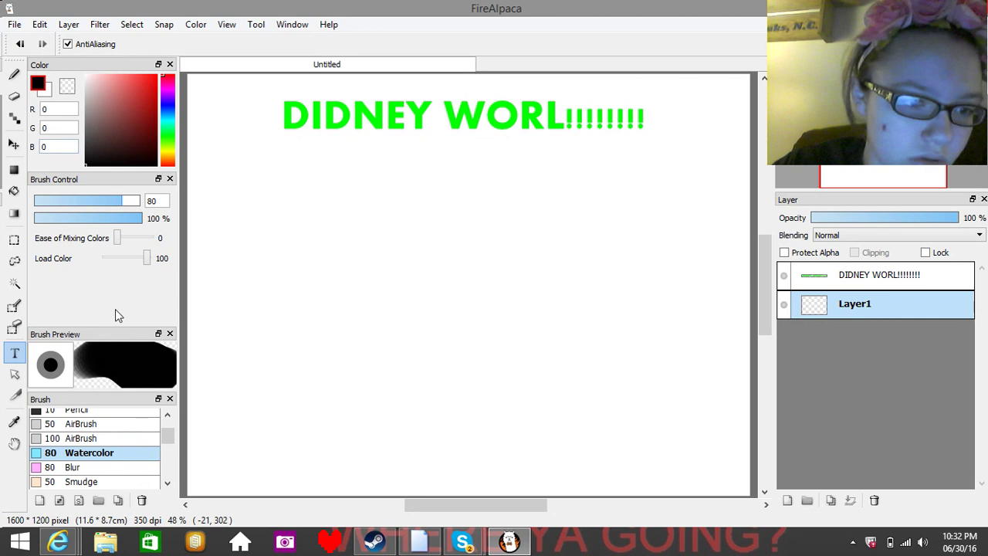
drag(101, 209, 153, 202)
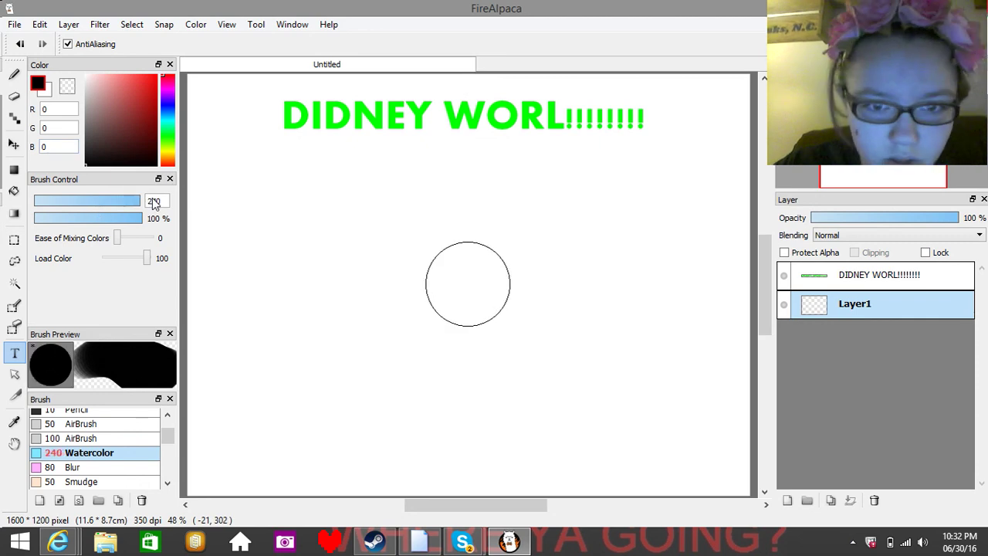
drag(153, 202, 188, 208)
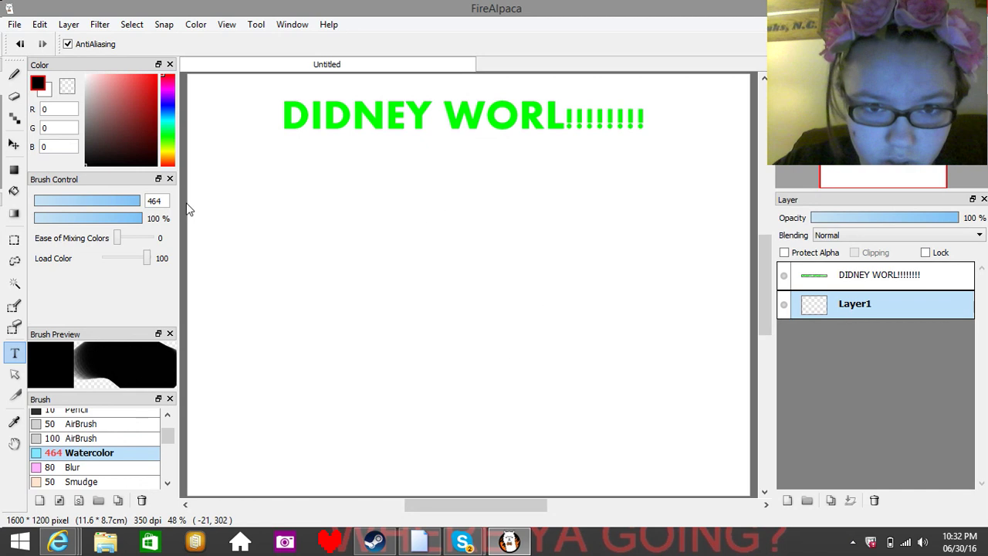
- Stamp a large black circle at canvas centre, then set the brush size to 321
click(13, 75)
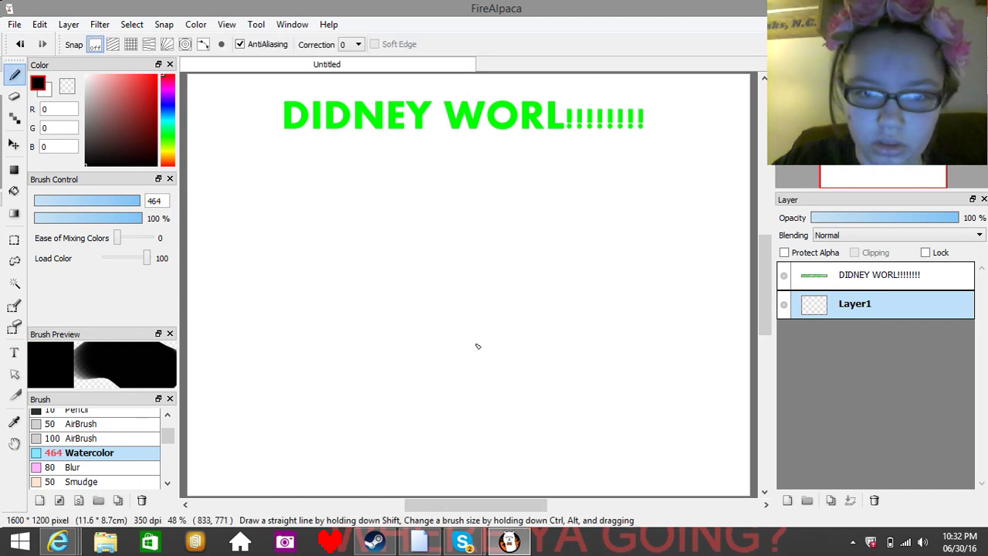
click(469, 338)
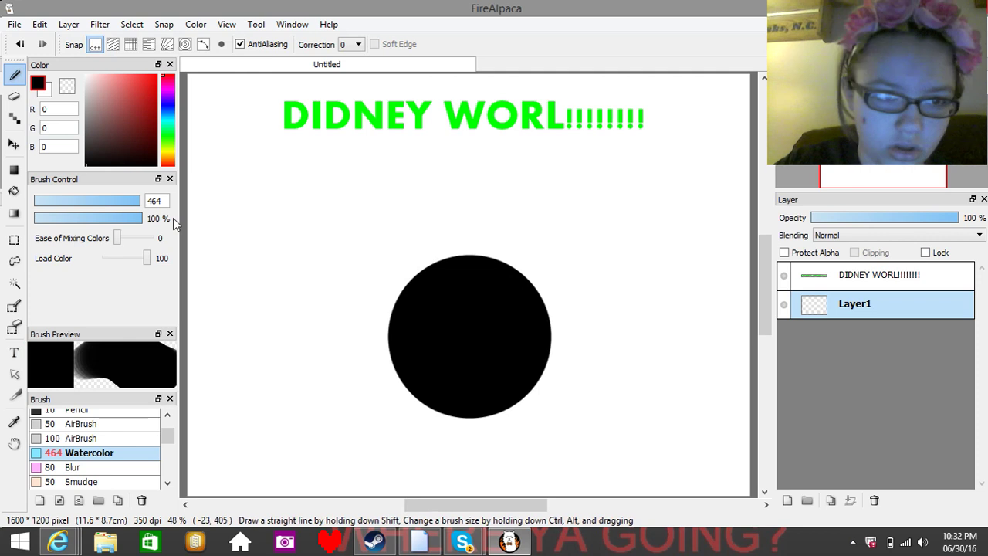
click(93, 200)
drag(93, 200, 143, 203)
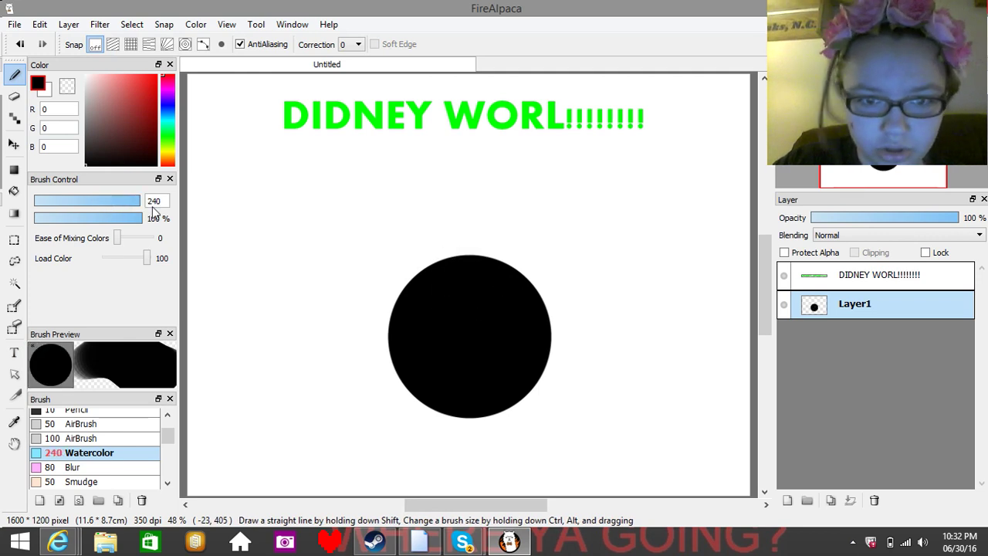
click(412, 273)
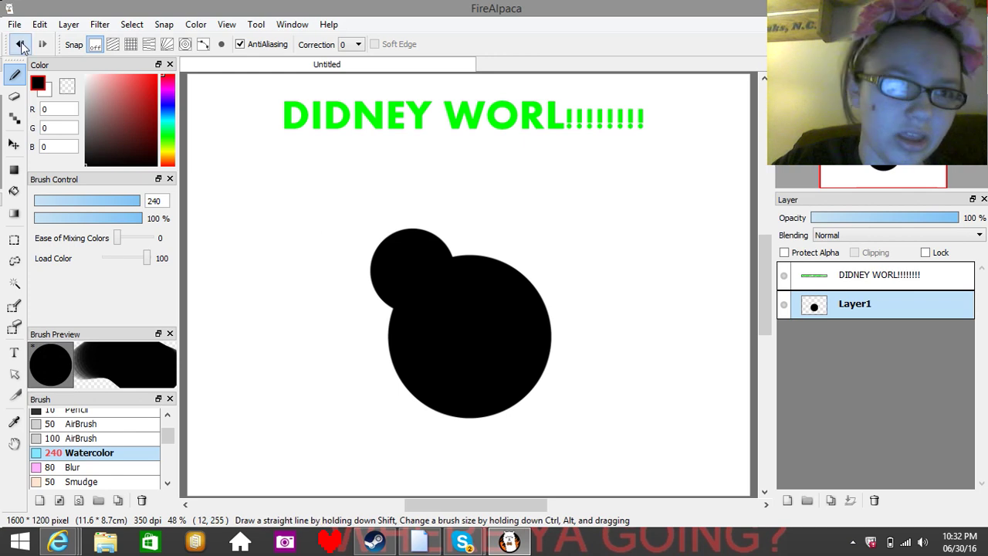
click(21, 43)
drag(133, 204, 166, 201)
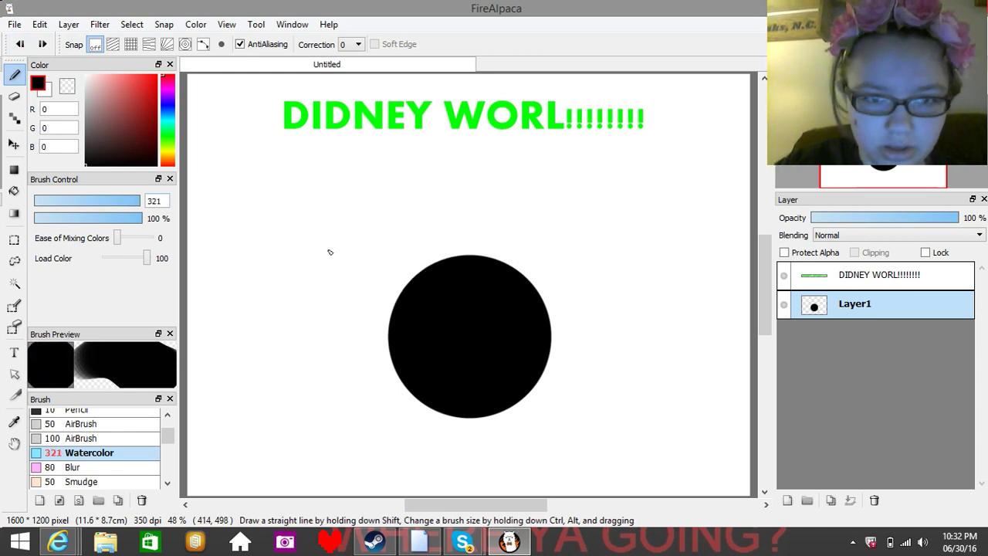
- Add black ears at the head's upper left and lower right, then pick tan RGB 235, 216, 172
click(409, 258)
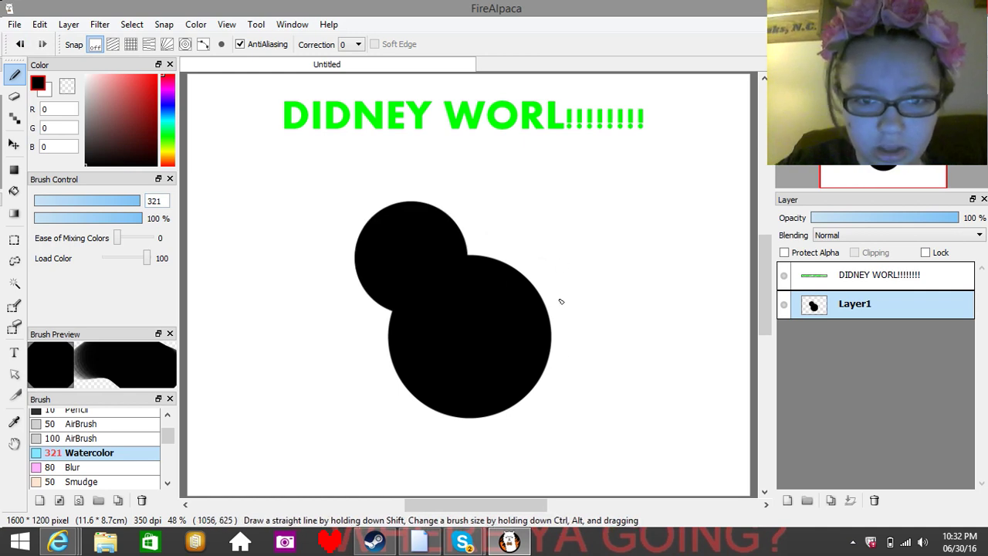
click(566, 373)
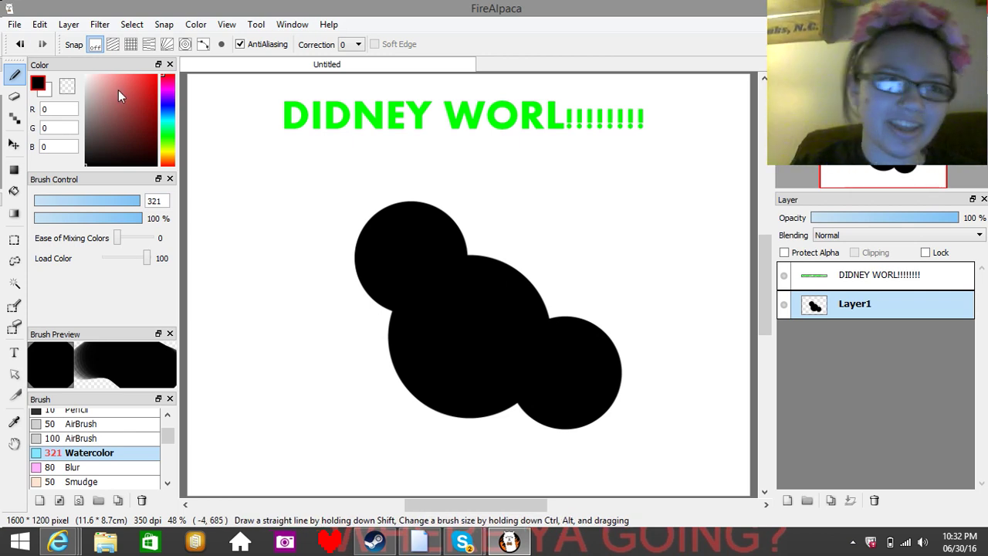
drag(118, 89, 62, 64)
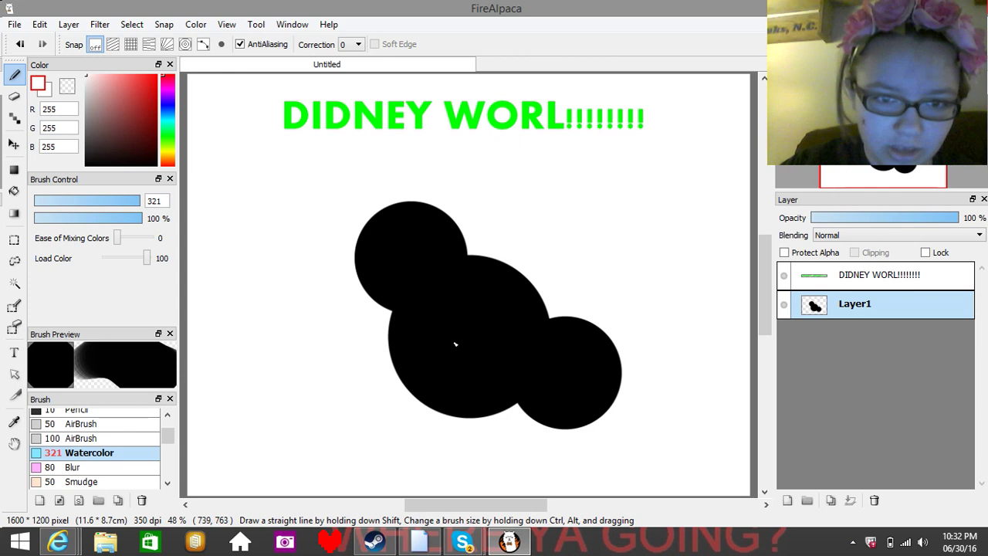
click(494, 363)
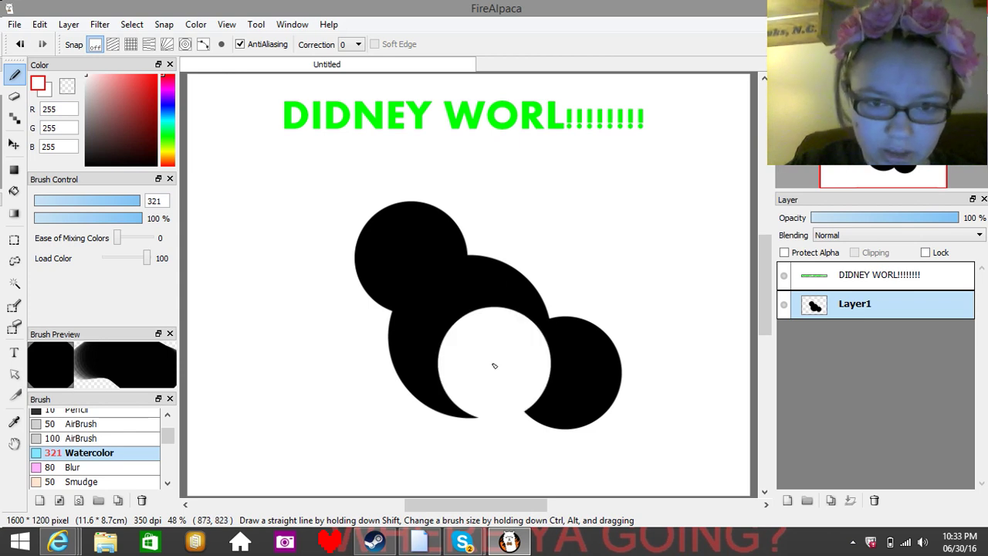
click(20, 44)
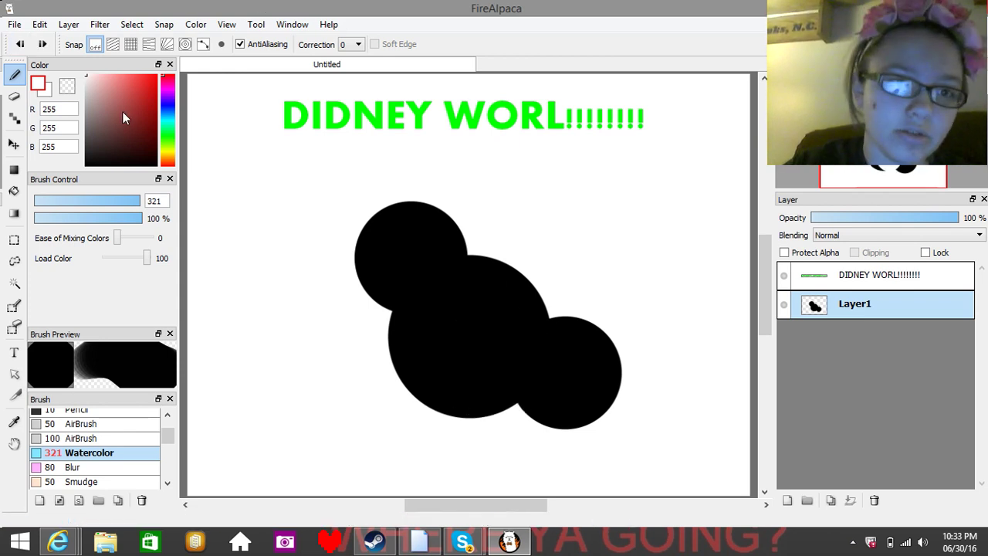
click(164, 158)
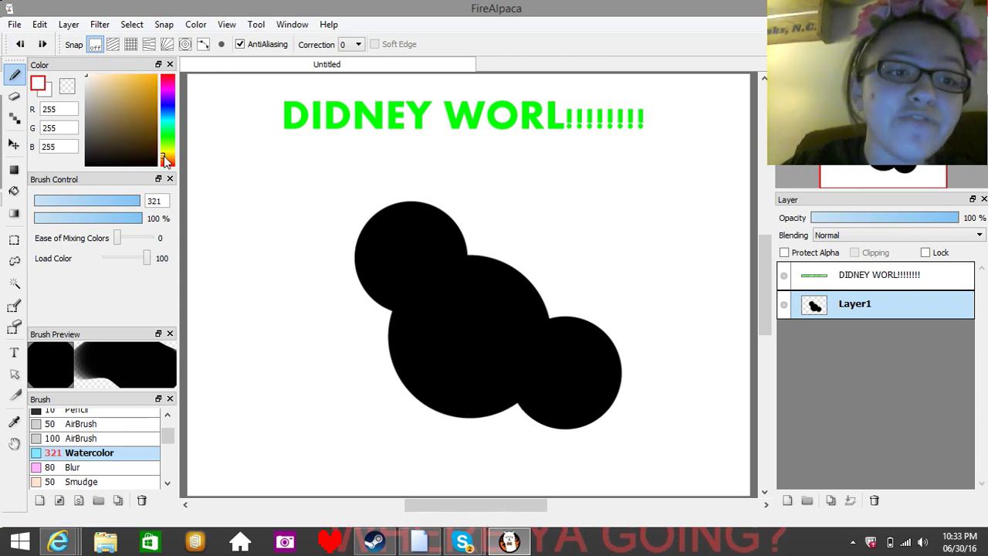
click(95, 81)
click(103, 81)
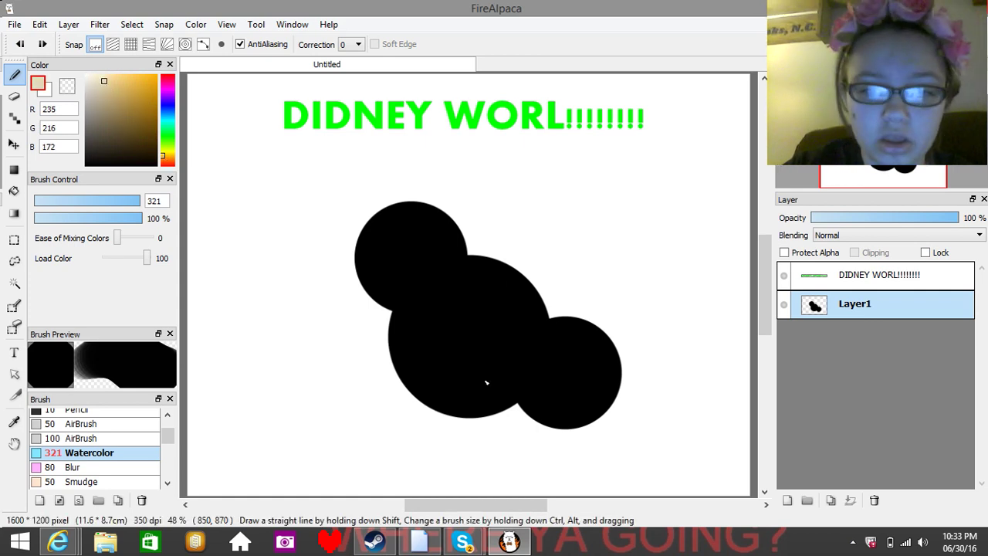
- Paint a tan (RGB 233, 203, 136) face circle centred on the black head, redoing off-centre dabs
click(494, 385)
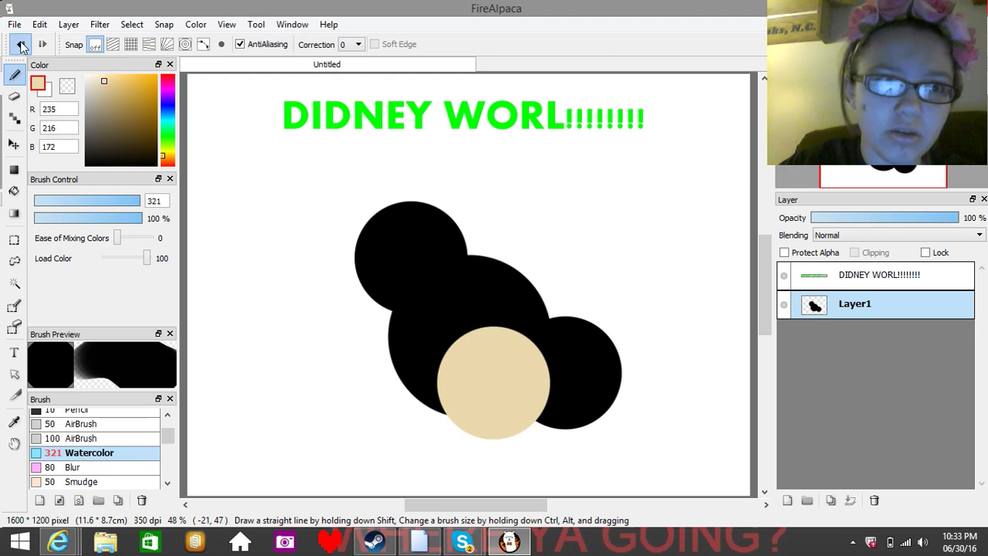
click(20, 45)
click(113, 81)
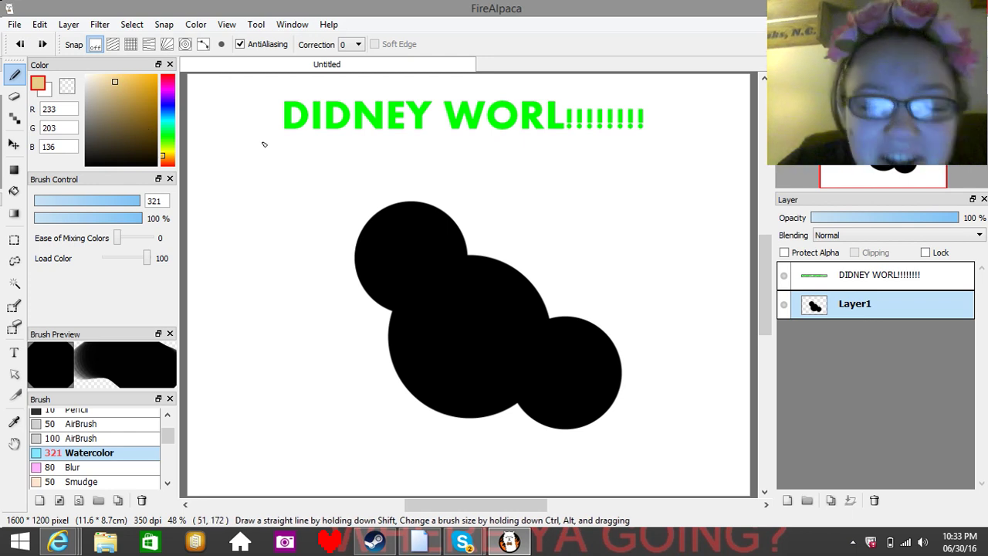
click(499, 391)
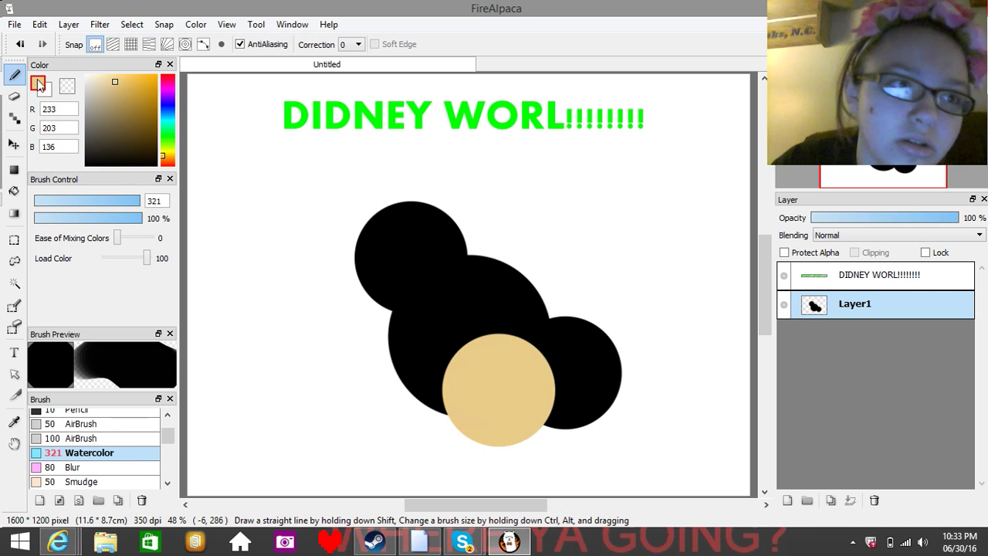
click(20, 44)
click(484, 363)
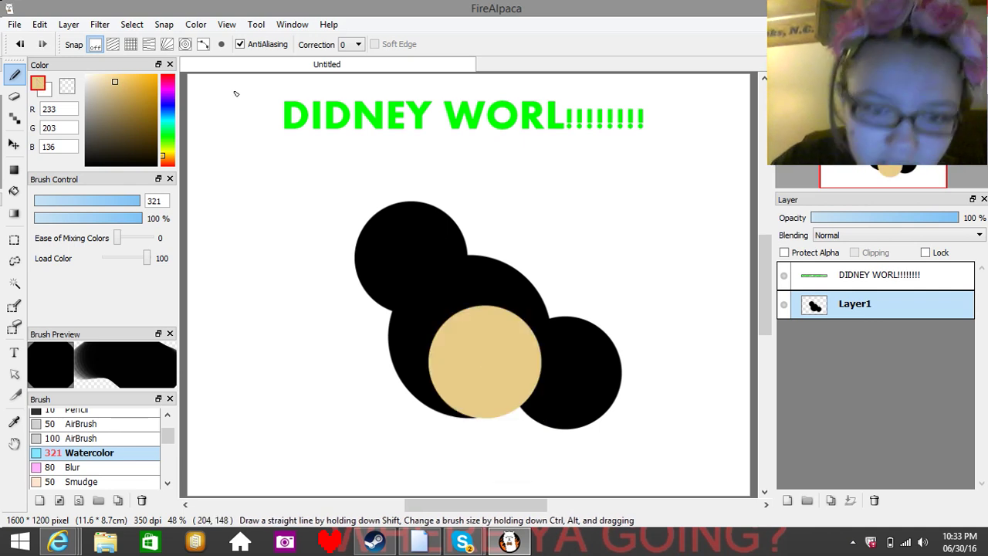
click(20, 44)
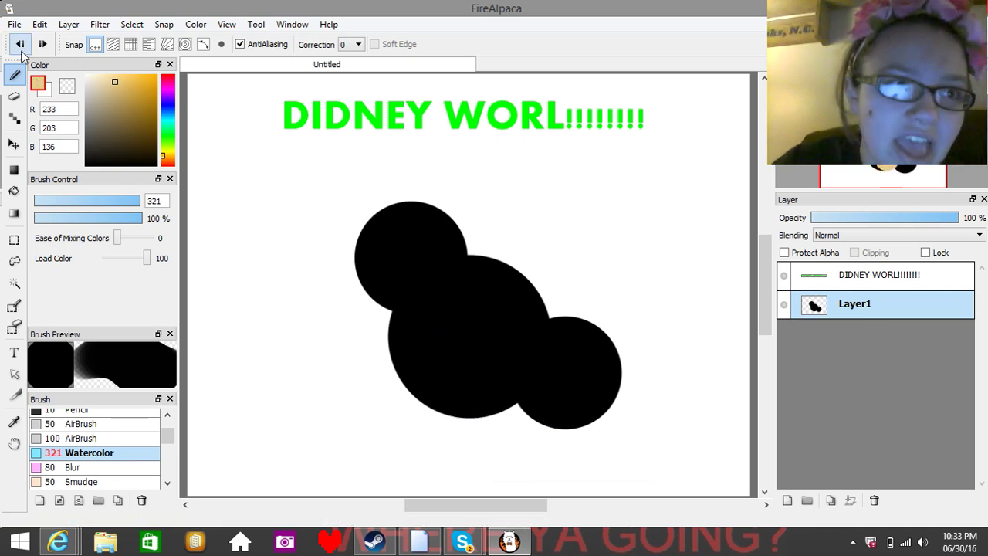
click(467, 340)
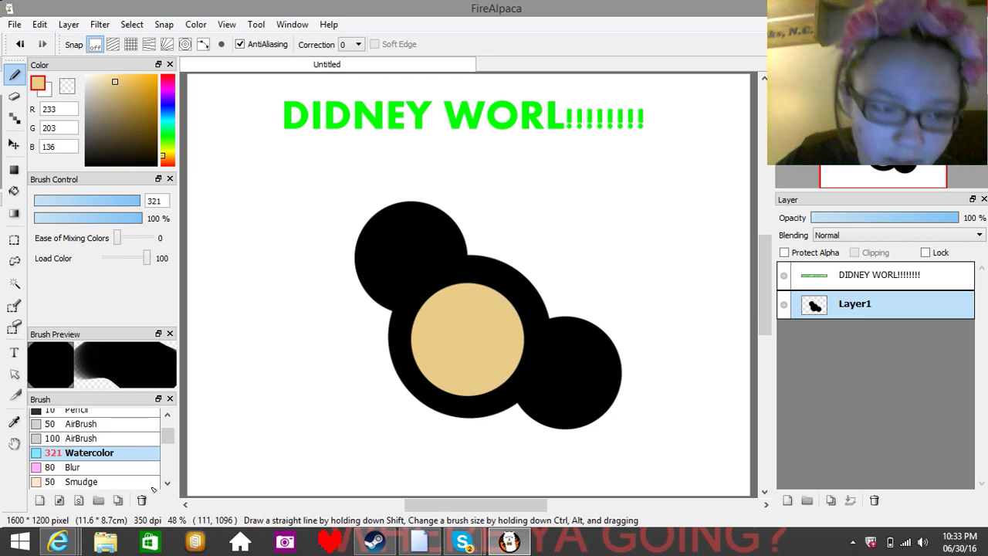
- Bring the Hangouts video call window forward from the taskbar
mouse_move(60, 537)
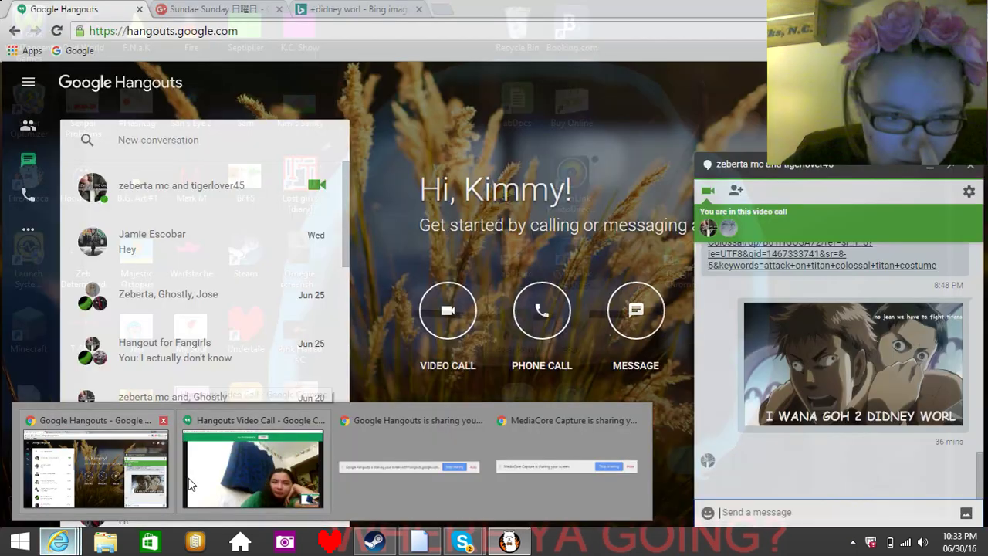
click(188, 478)
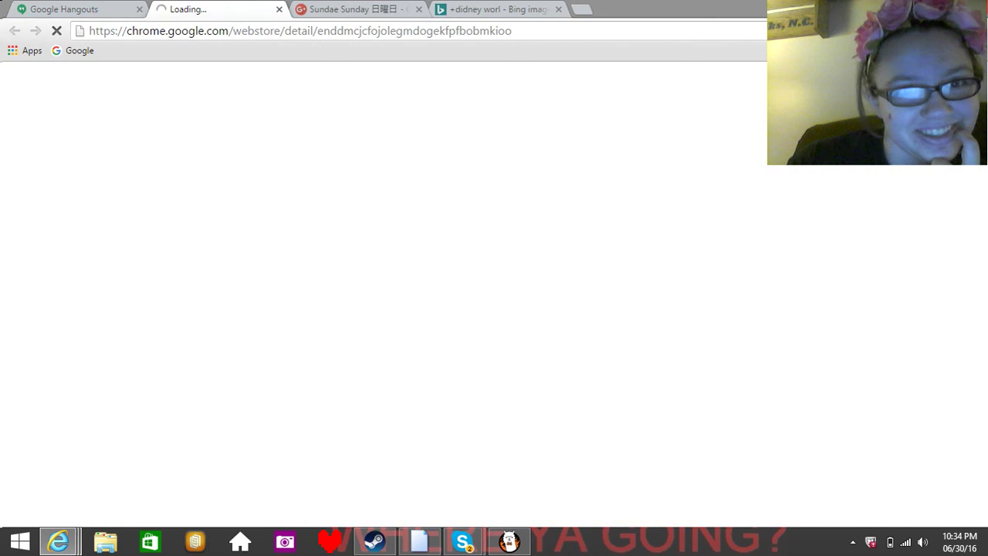
- Close the loading Chrome Web Store tab
click(280, 9)
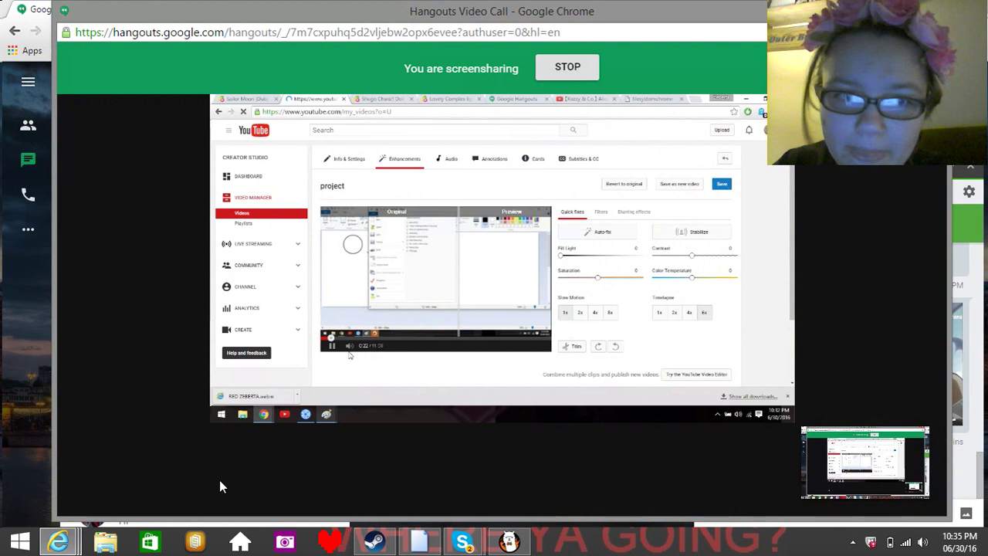
- Bring FireAlpaca forward, enlarge the brush, and try beige dabs on the face, undoing each
mouse_move(520, 545)
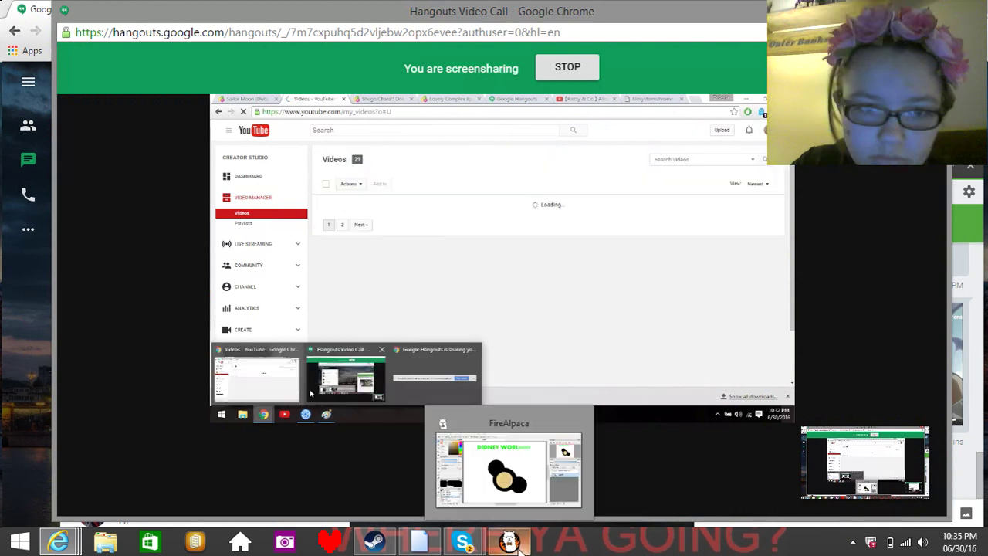
click(510, 542)
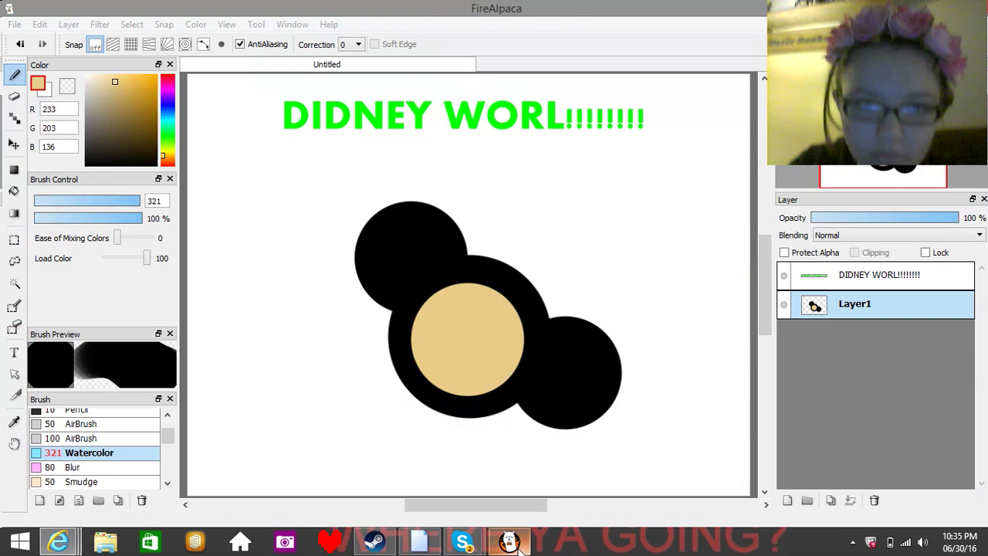
drag(135, 200, 165, 216)
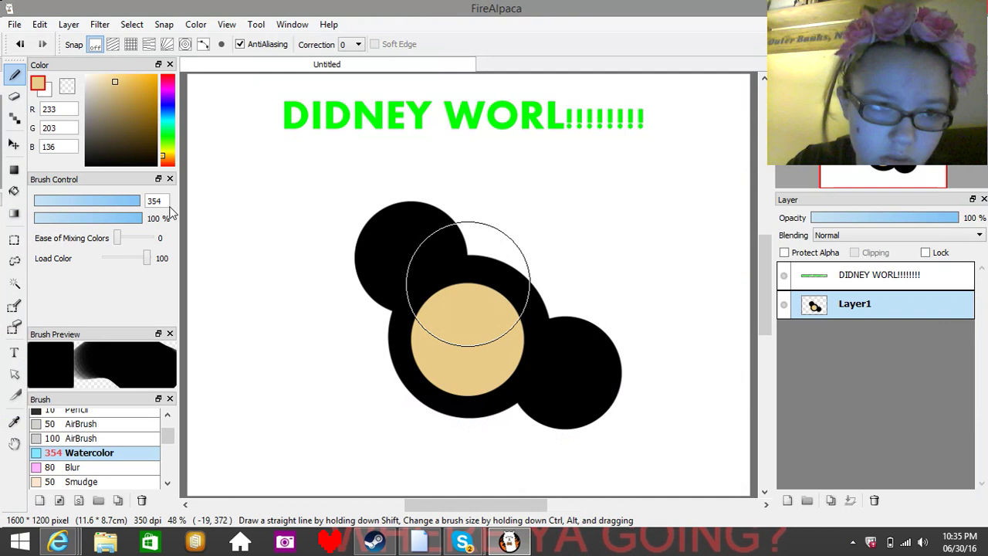
click(440, 402)
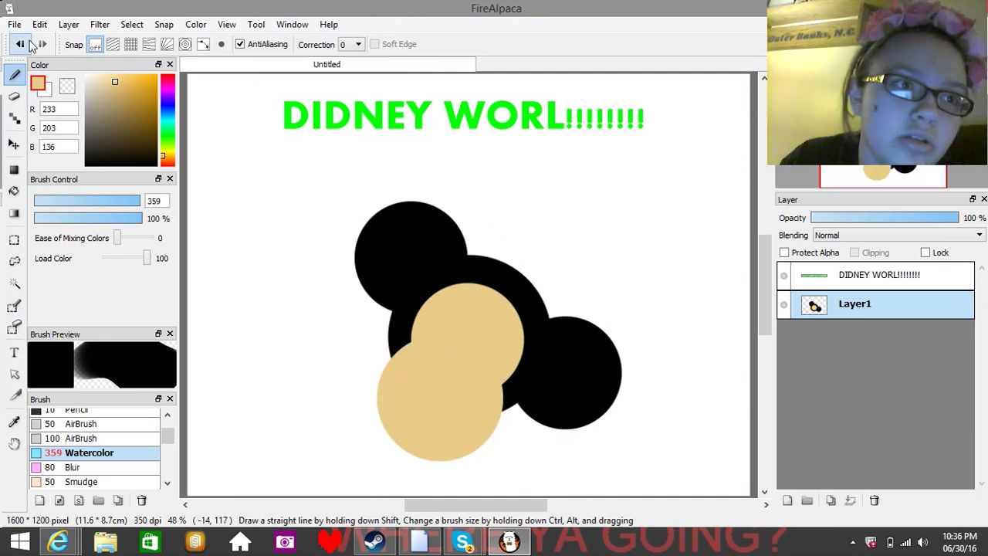
click(24, 44)
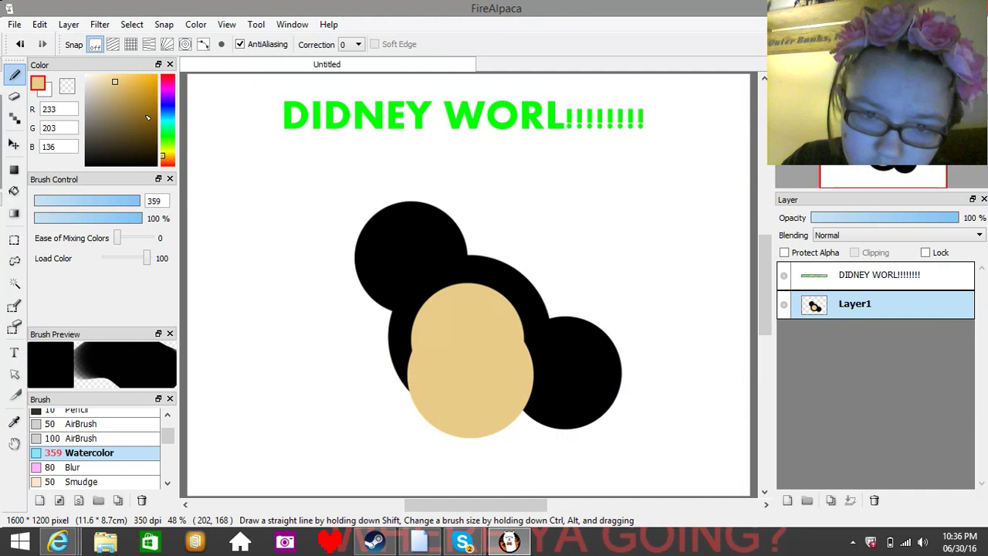
key(ctrl+z)
click(487, 345)
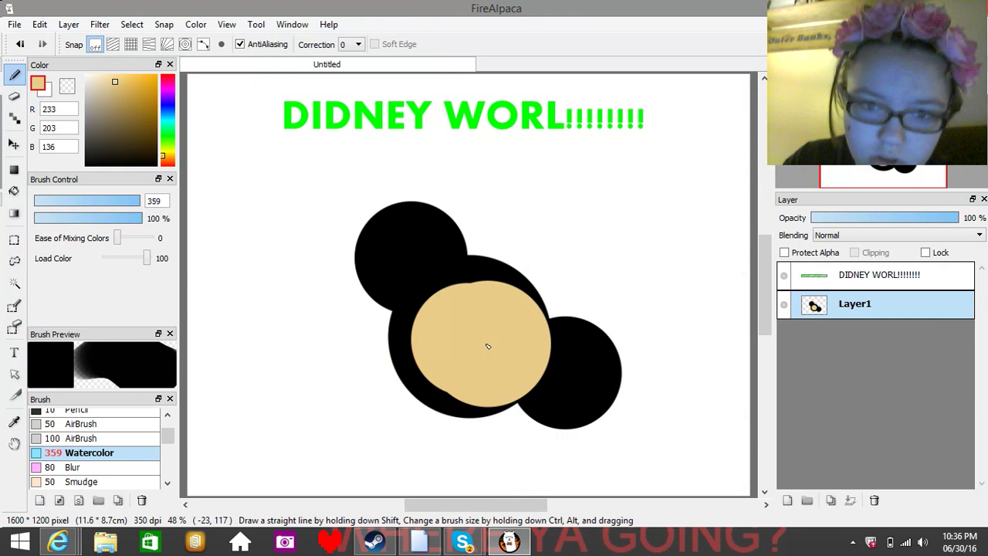
key(ctrl+z)
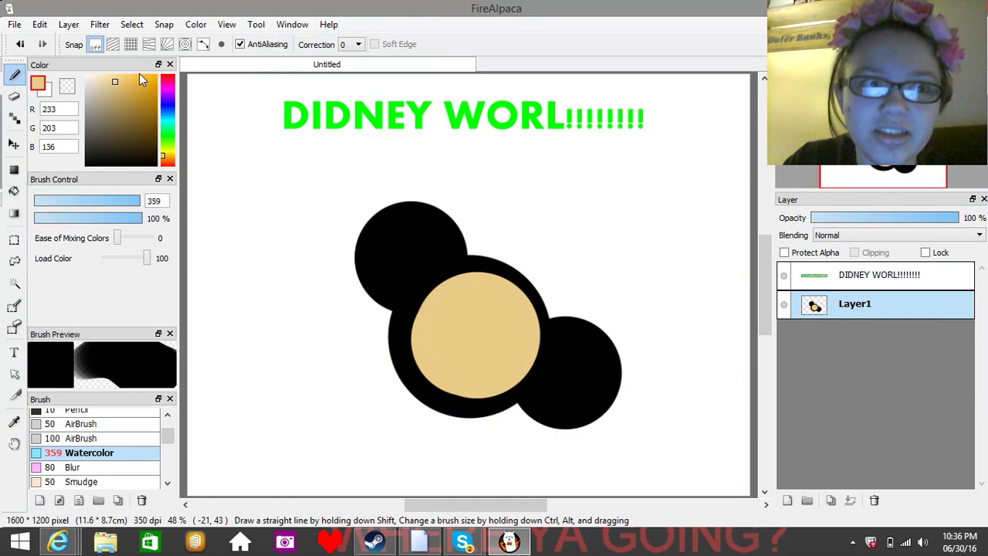
- Paint two white eyes side by side on the upper face, then set black paint at size 18
drag(139, 74, 72, 60)
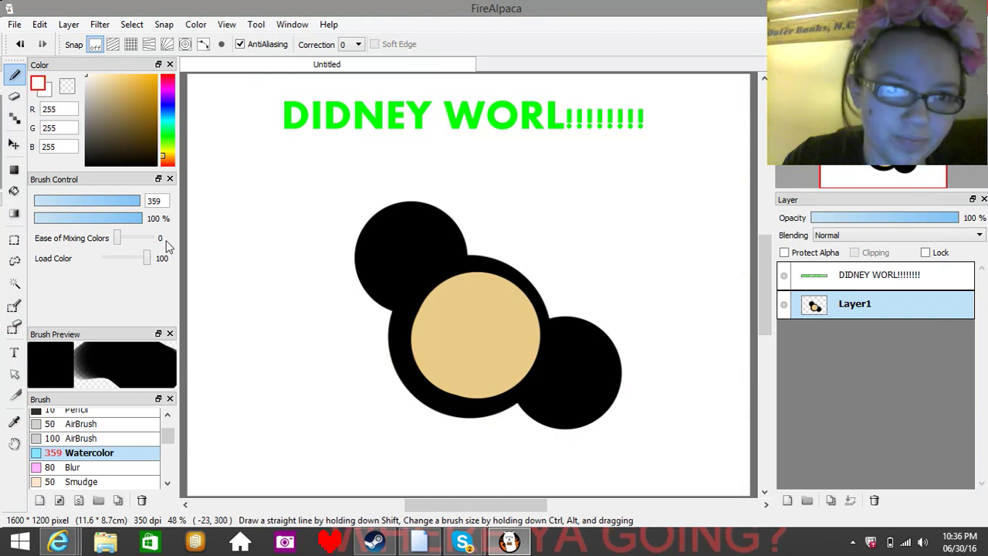
click(122, 202)
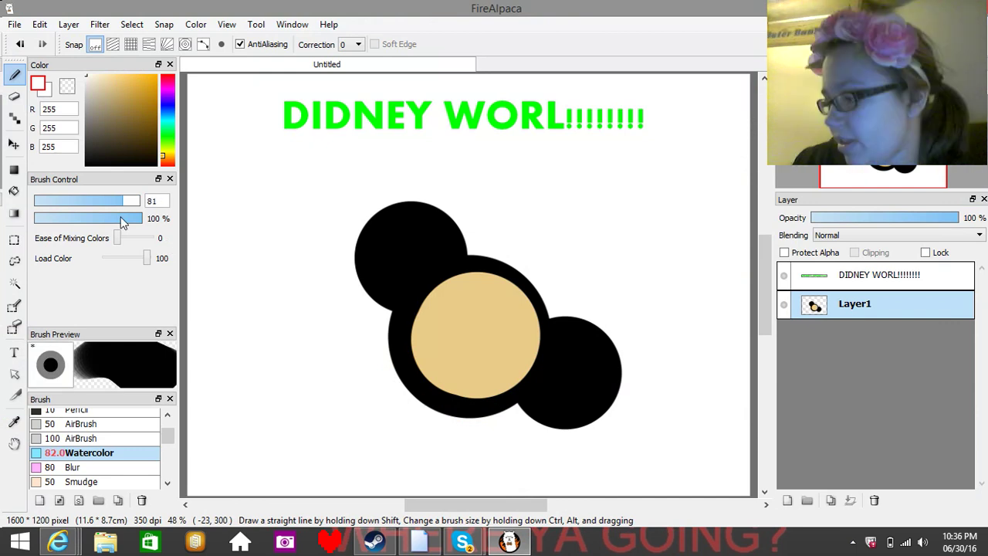
click(477, 300)
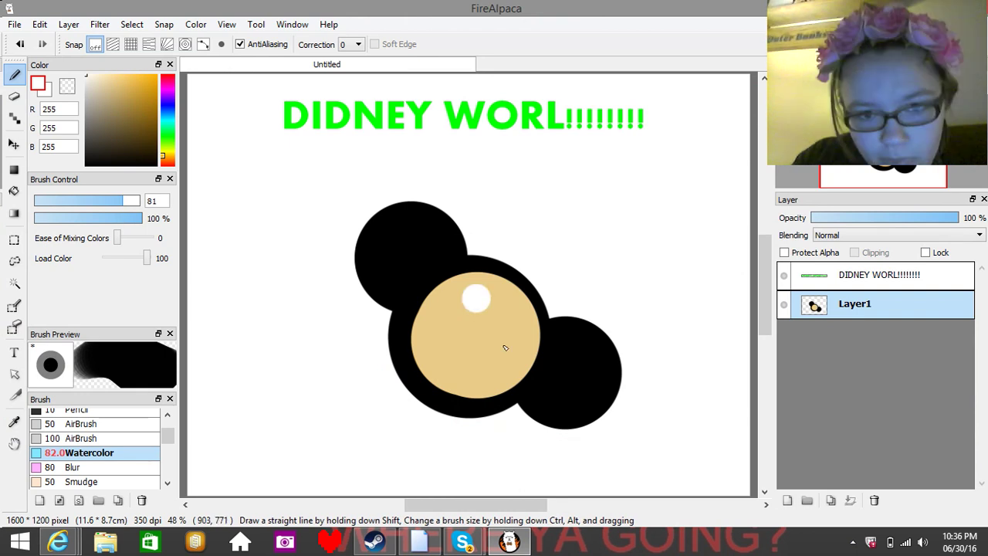
click(521, 313)
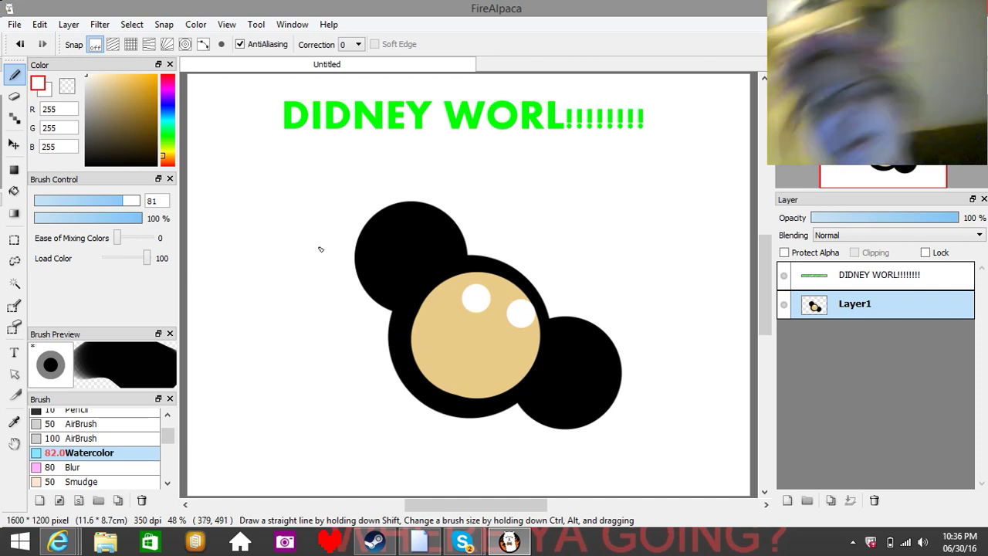
click(25, 47)
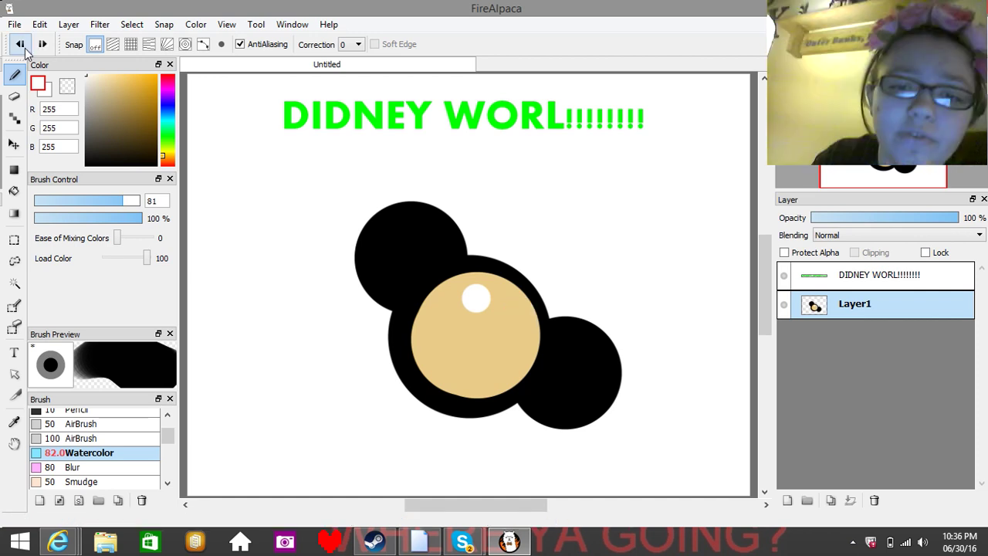
click(24, 48)
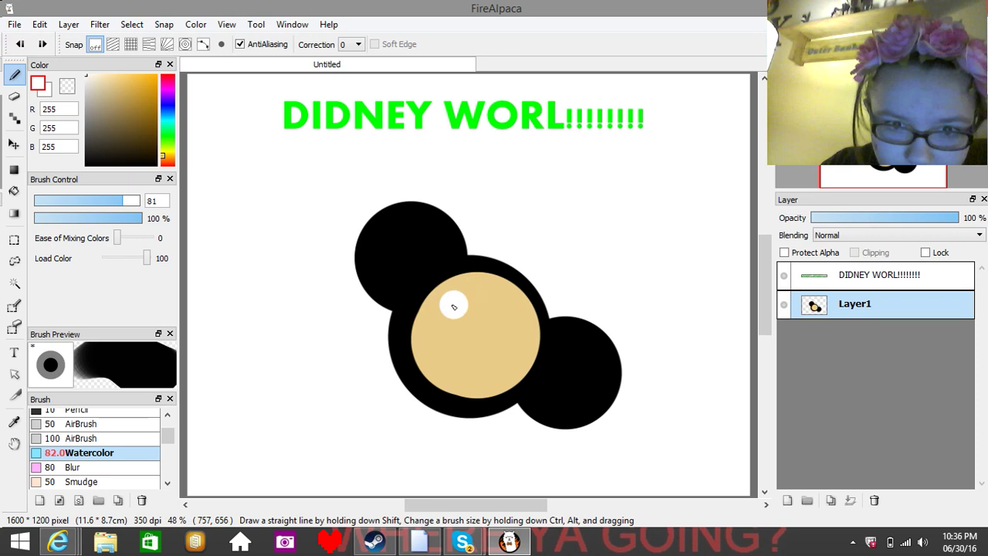
click(507, 310)
click(91, 162)
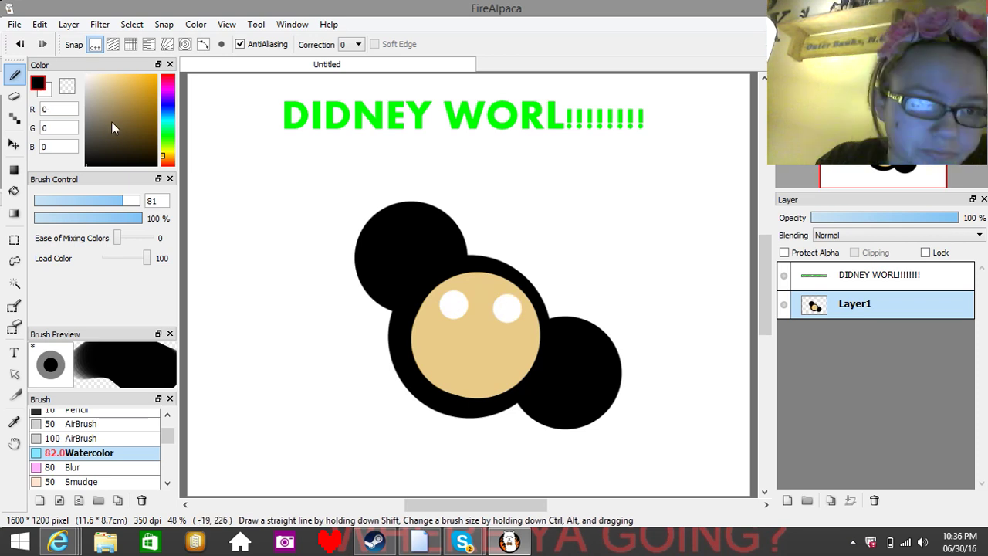
drag(116, 201, 90, 203)
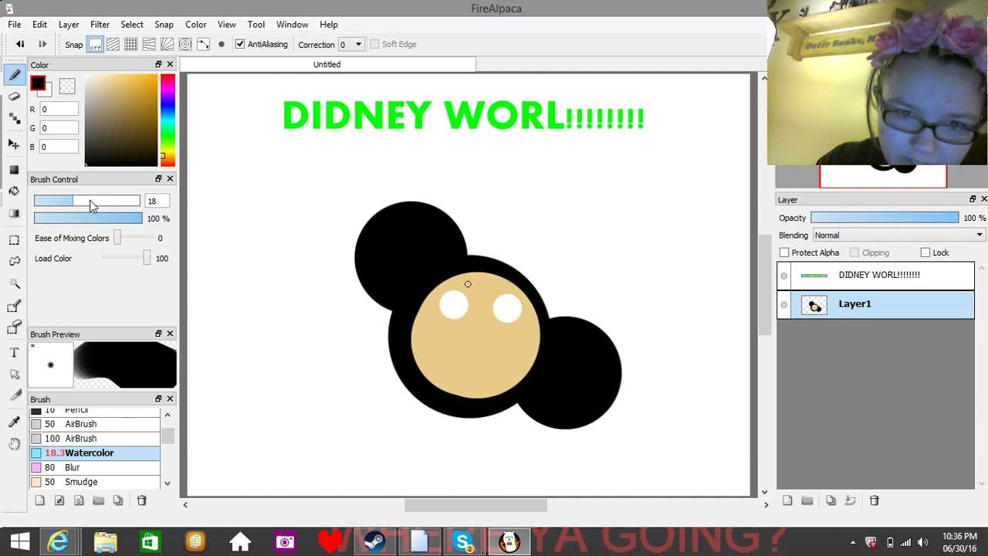
- Dot a small black pupil inside each white eye
click(455, 304)
click(502, 317)
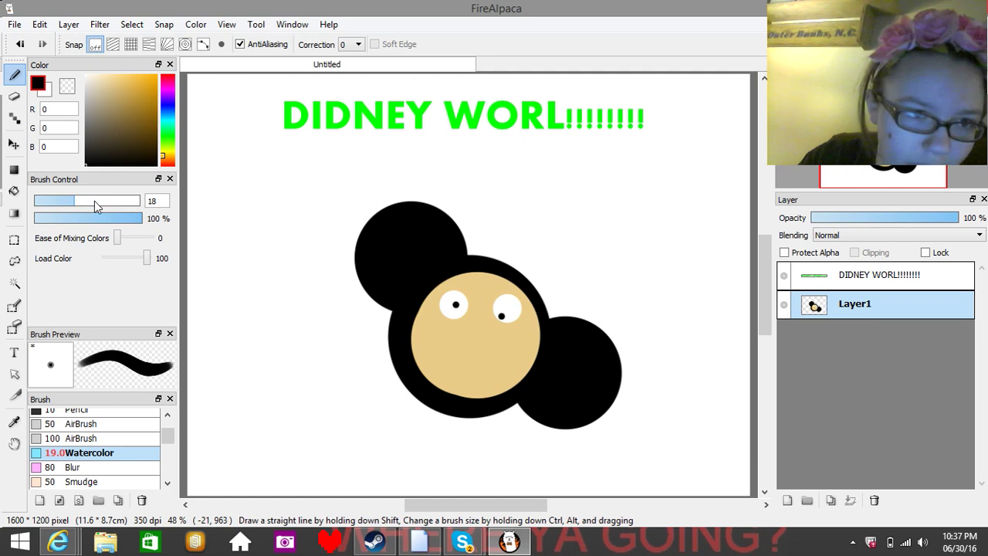
- Enlarge the brush to 111, undo a trial black dab, and paint a purple nose below the eyes
drag(95, 201, 131, 201)
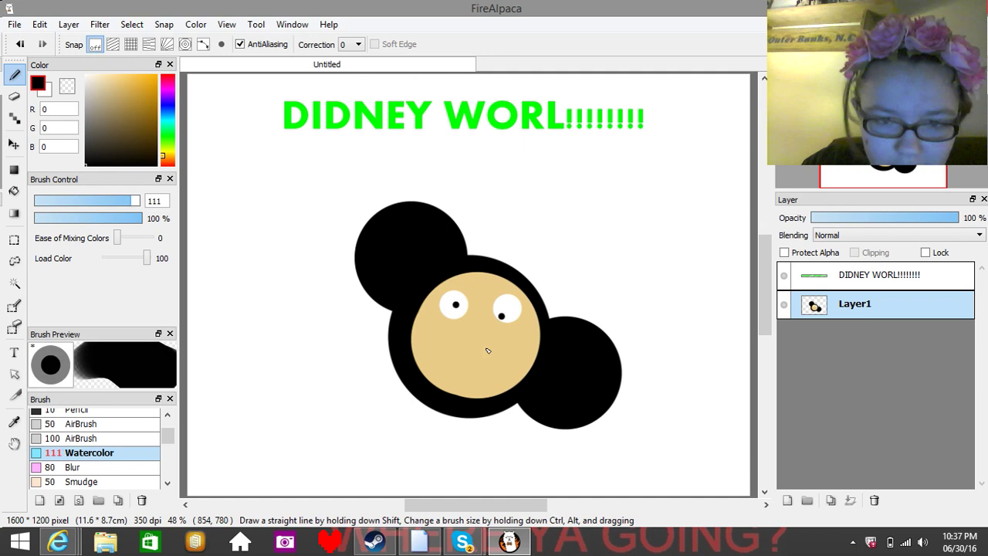
click(488, 350)
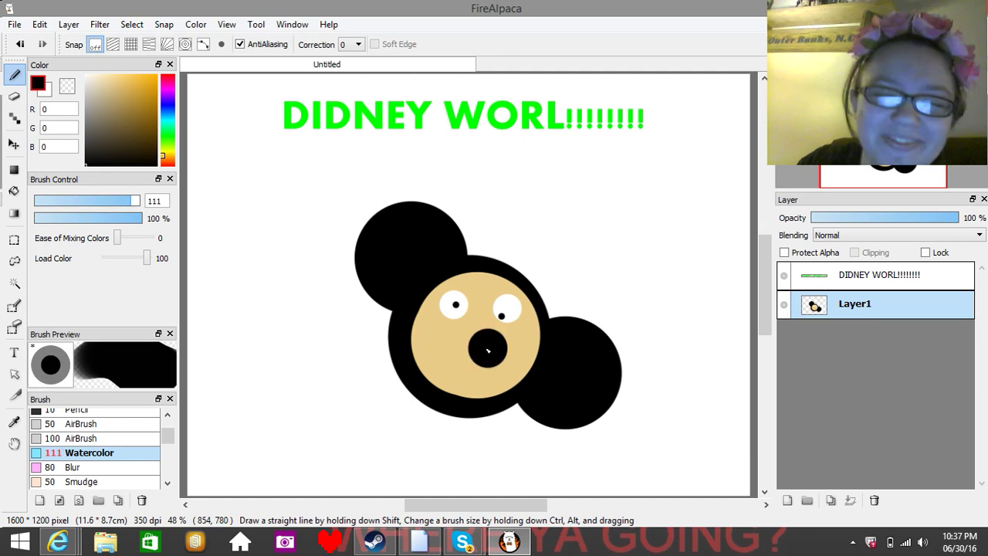
key(ctrl+z)
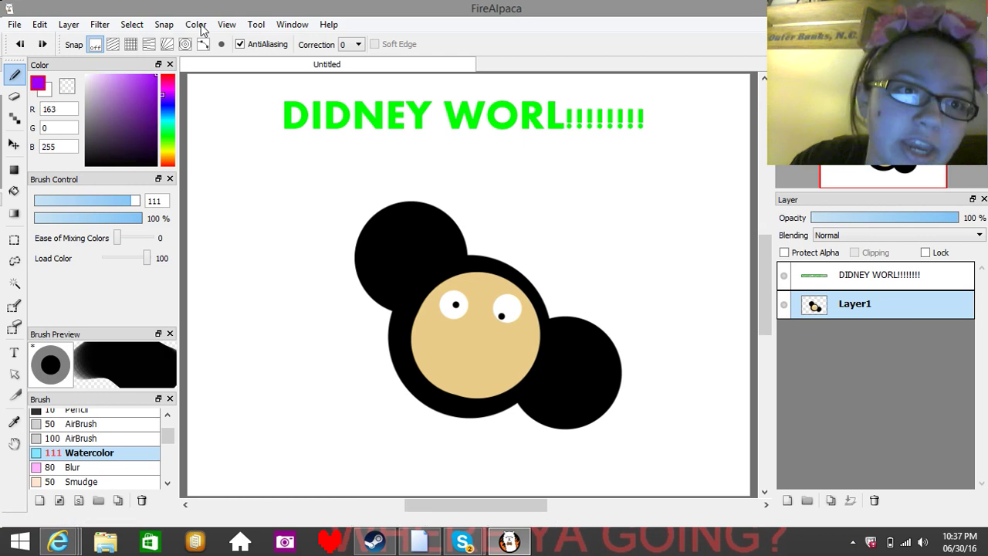
click(484, 341)
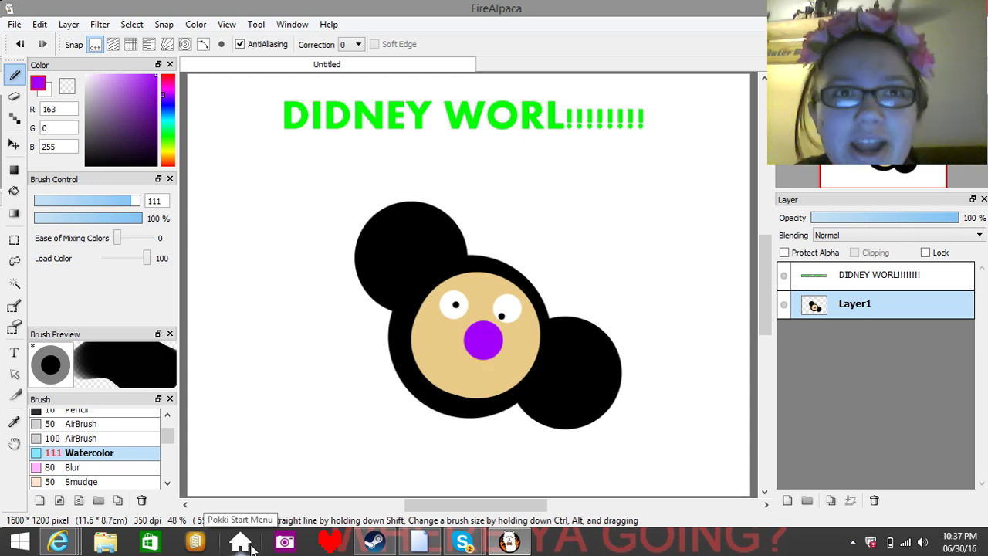
click(162, 76)
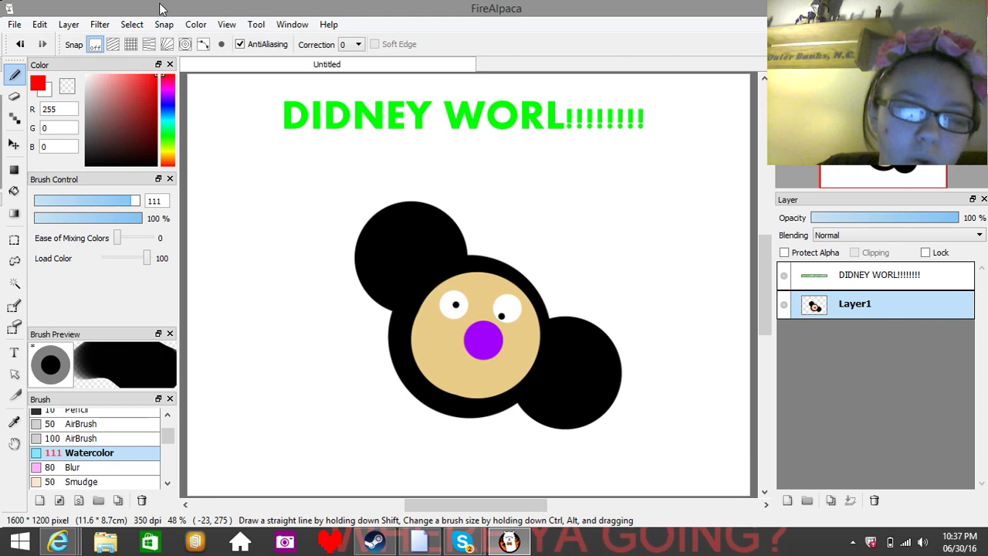
- Switch to the AirBrush and draw a thin black smile line across the face at size 5
click(165, 138)
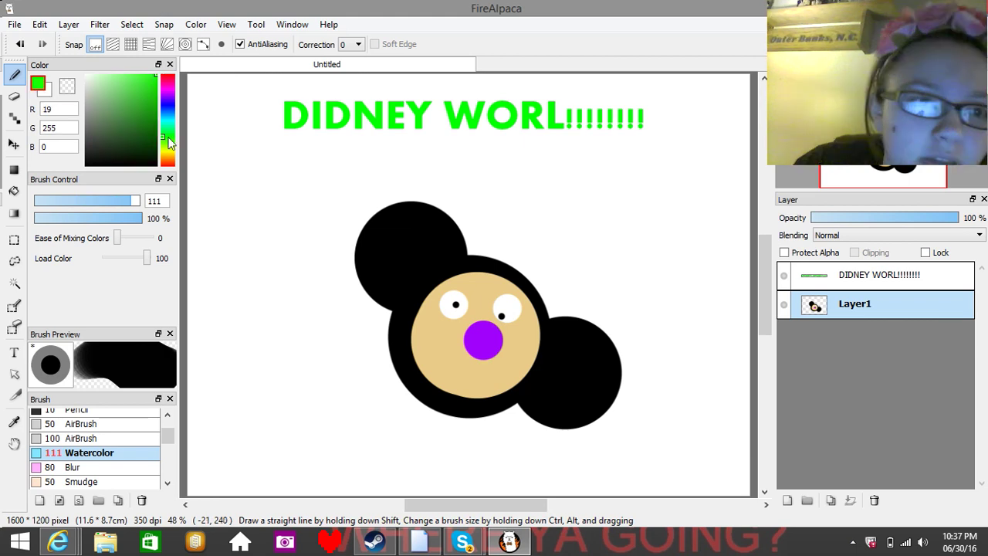
double_click(164, 201)
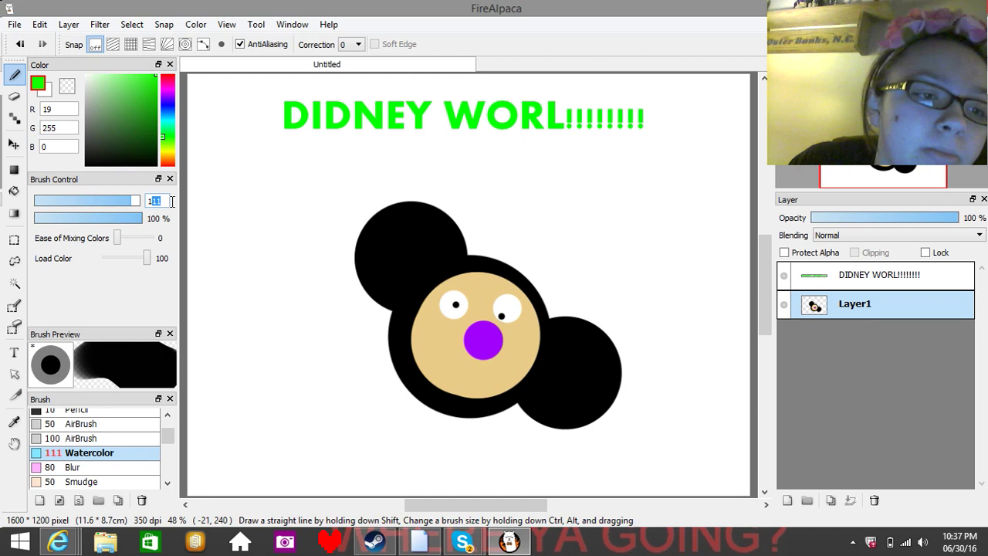
text(1)
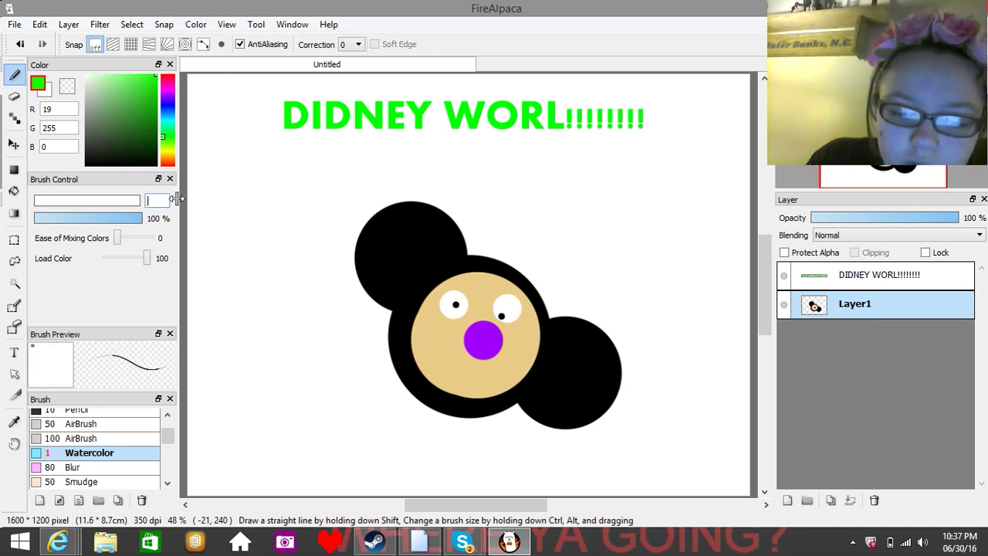
click(92, 426)
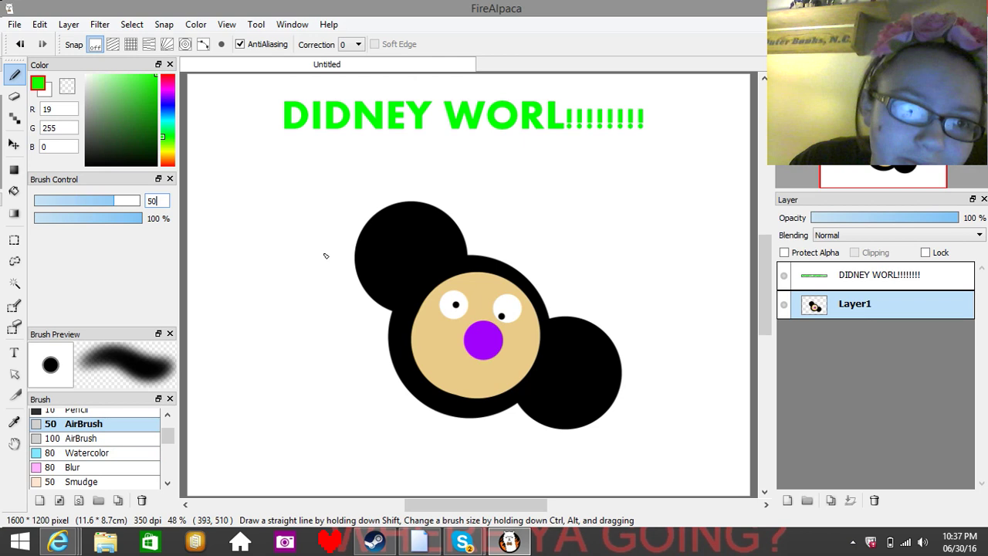
key(d)
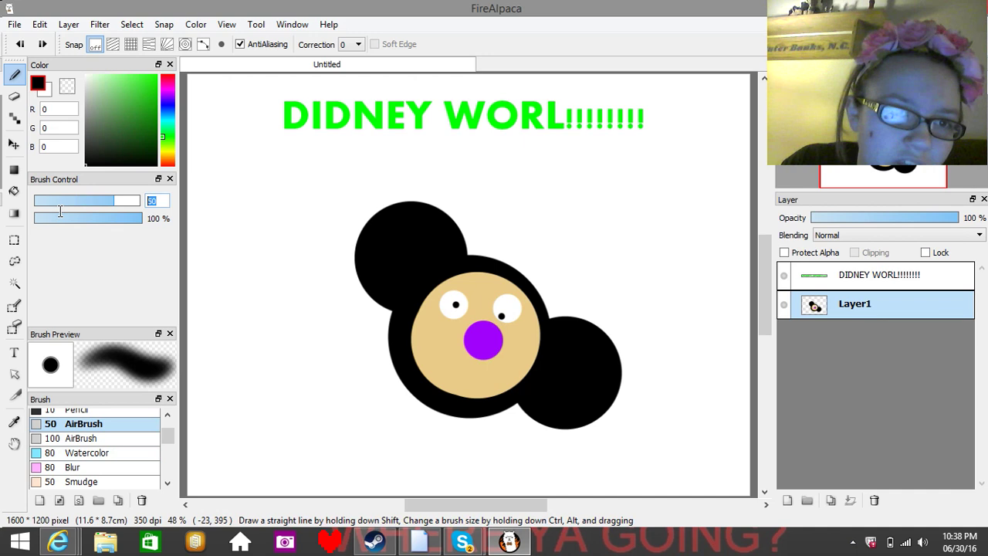
text(5)
drag(440, 361, 529, 360)
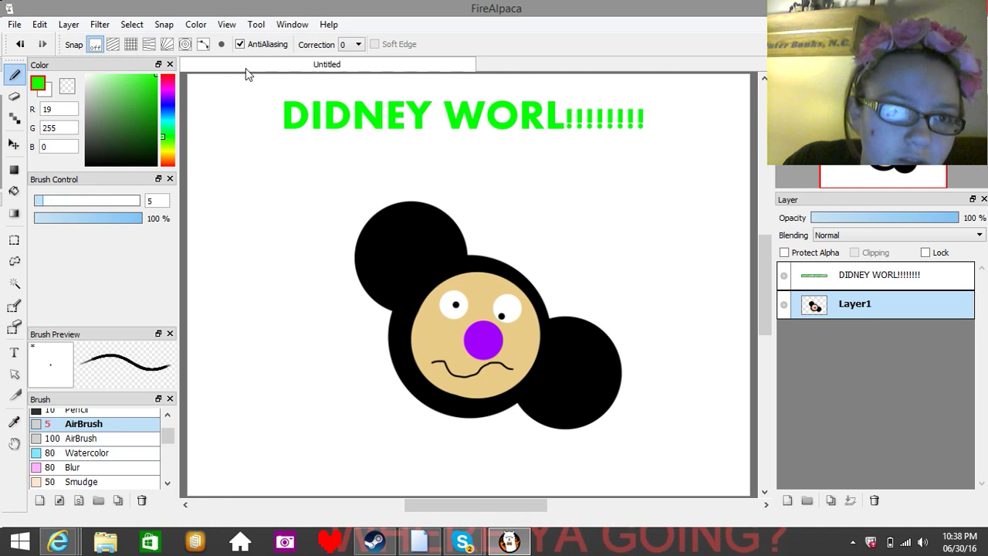
- Set the AirBrush size to 22 and paint a thick green wavy stroke over the mouth line
click(54, 200)
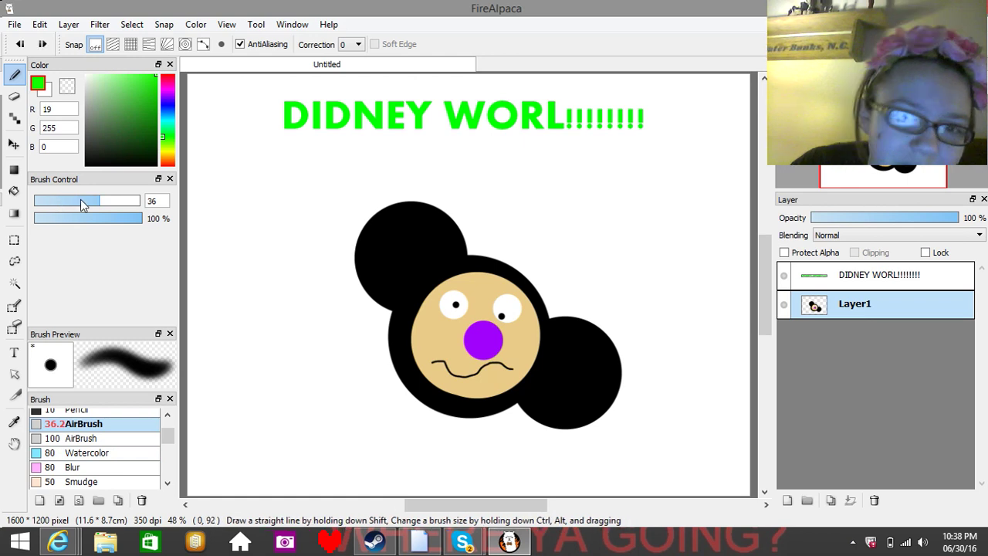
click(80, 199)
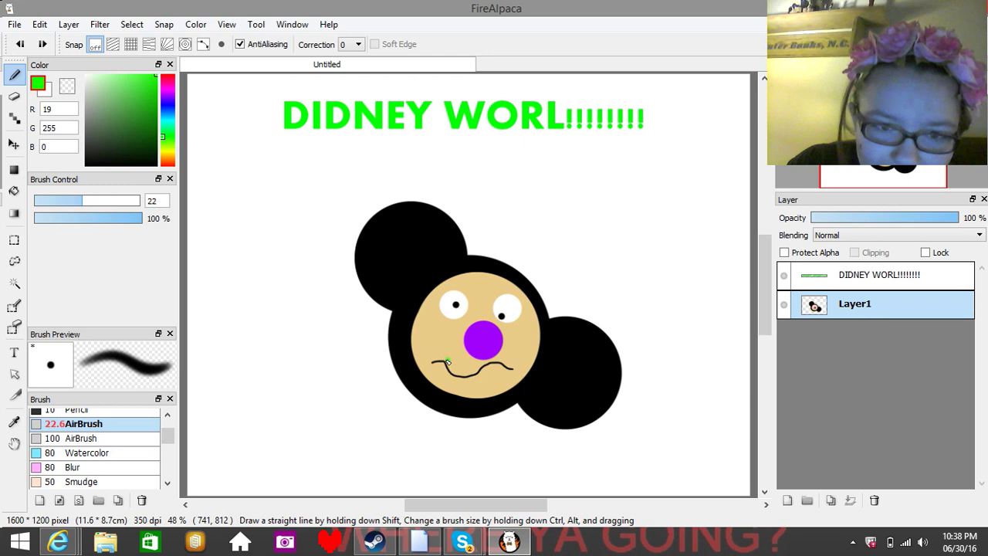
drag(447, 362, 464, 377)
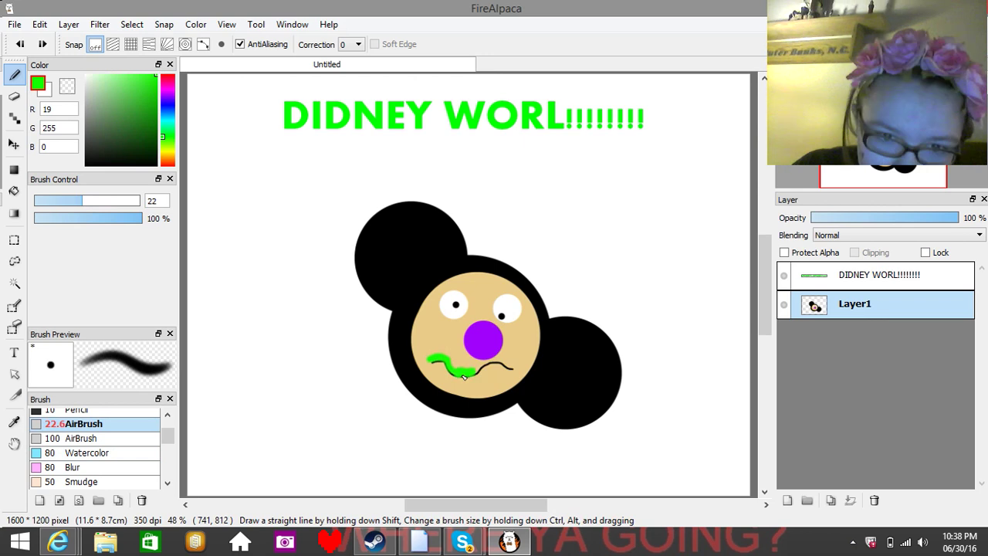
drag(464, 376, 508, 366)
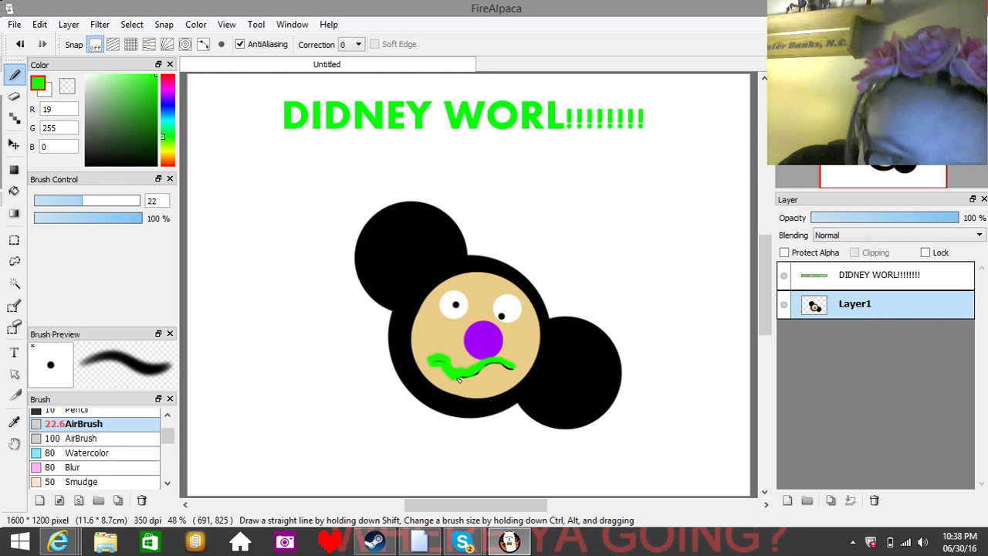
drag(460, 378, 497, 369)
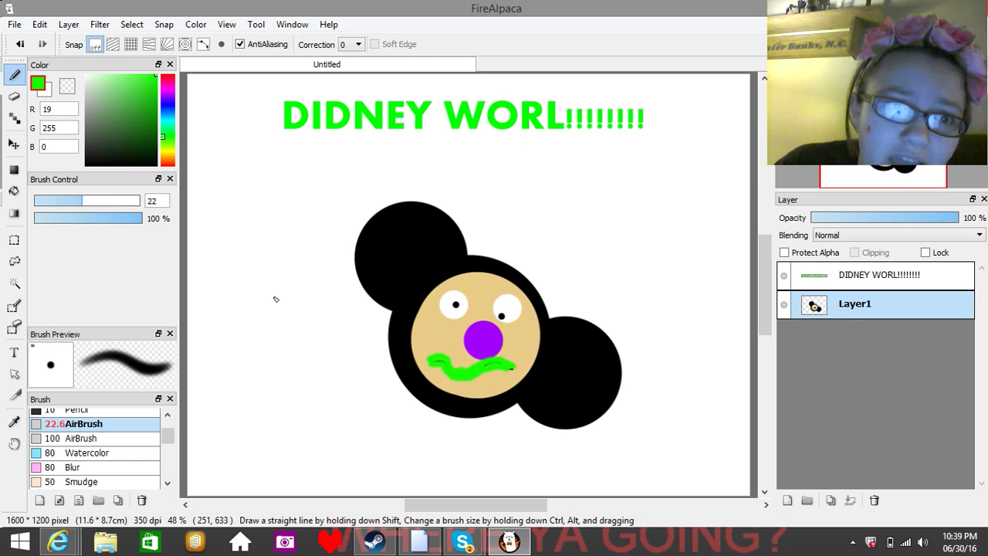
- Trace a thin black line at brush size 5 along the middle of the green mouth
click(87, 163)
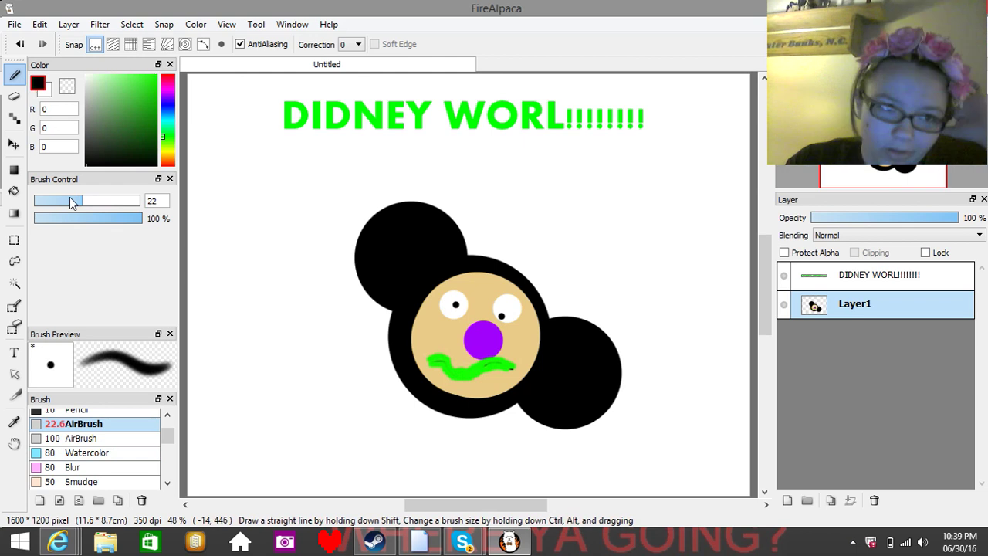
key(BackSpace)
key(BackSpace)
text(5)
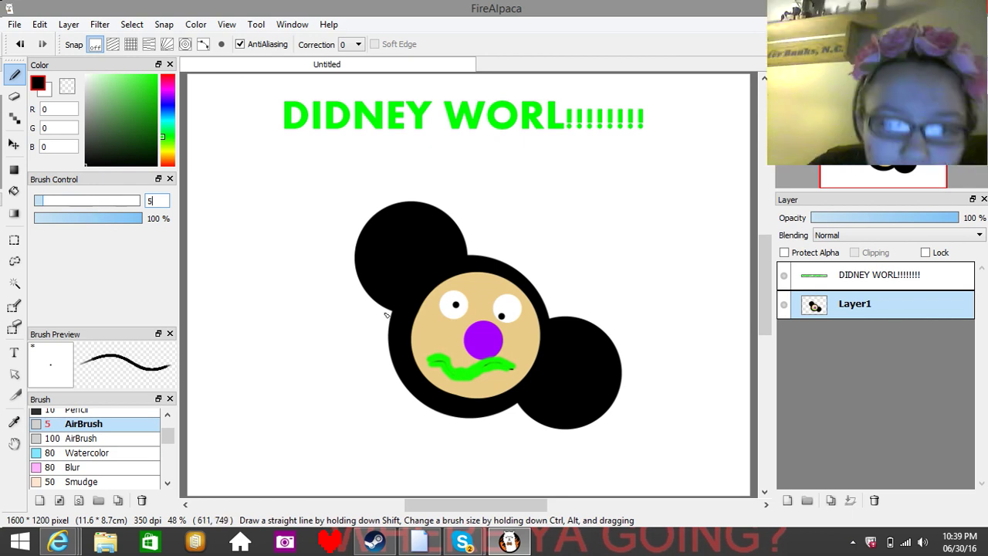
drag(427, 360, 448, 369)
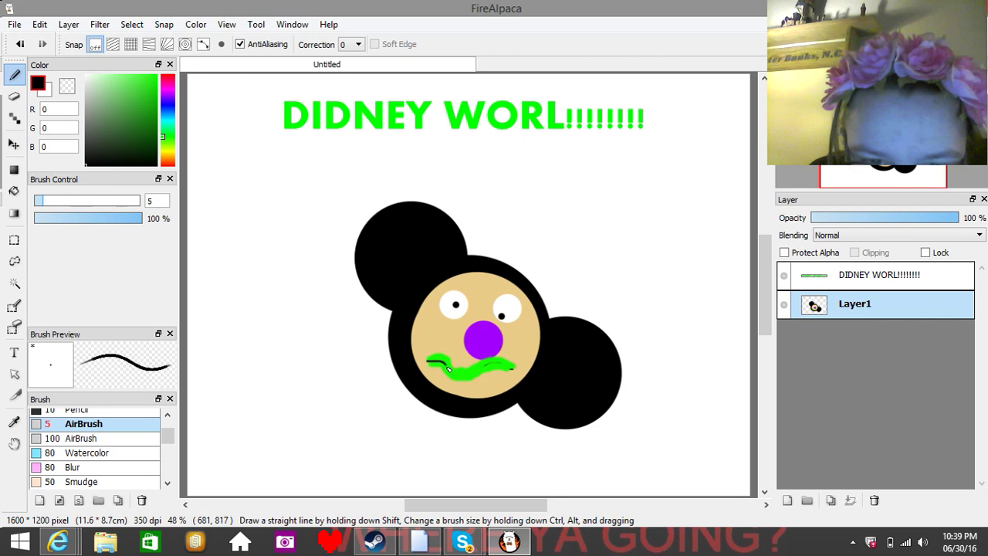
drag(449, 369, 495, 364)
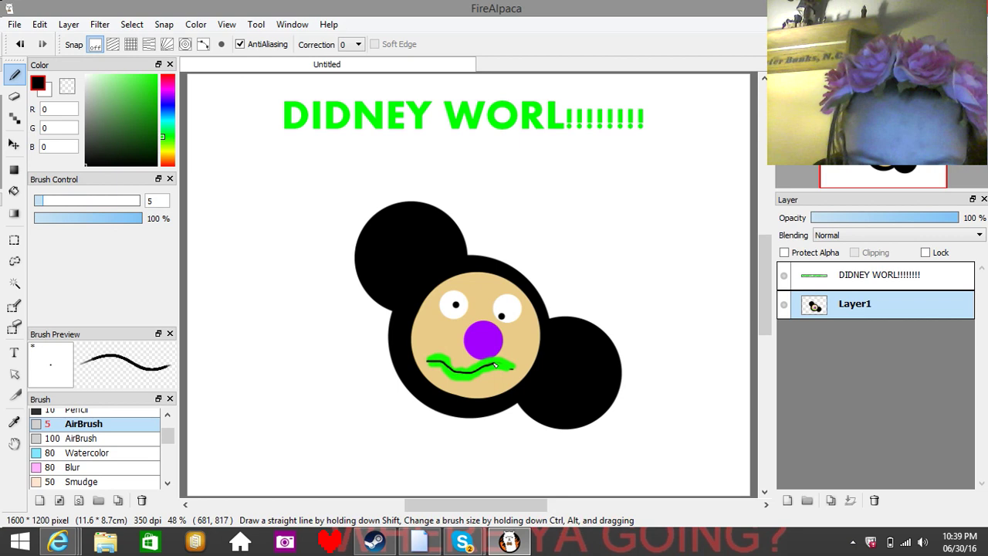
drag(495, 364, 514, 369)
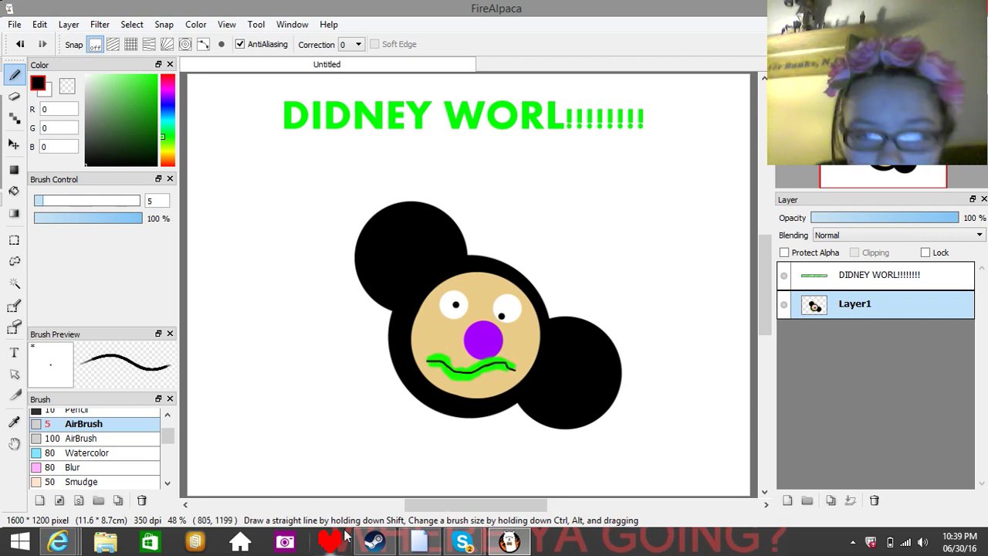
mouse_move(374, 541)
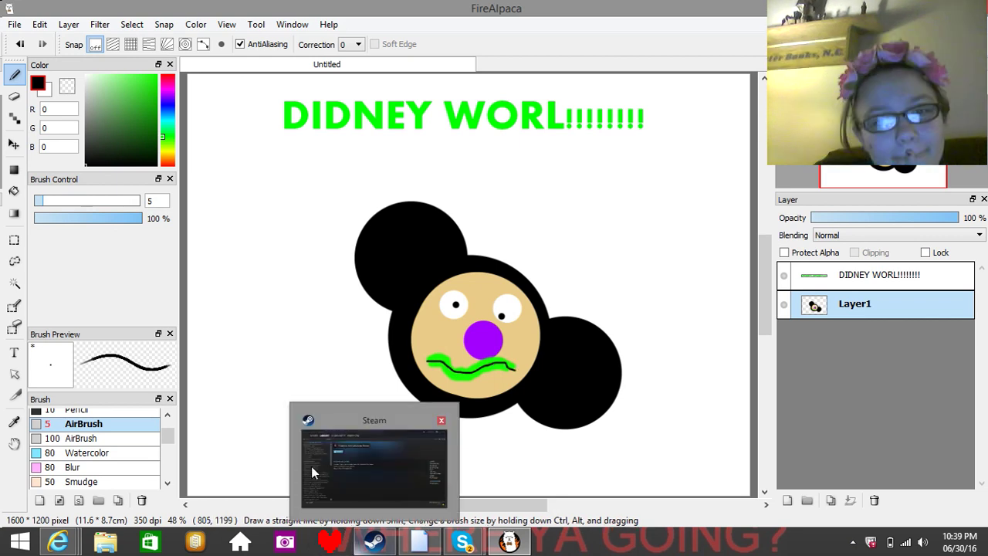
- Set a bright orange colour and the Watercolor brush at size 197
click(167, 157)
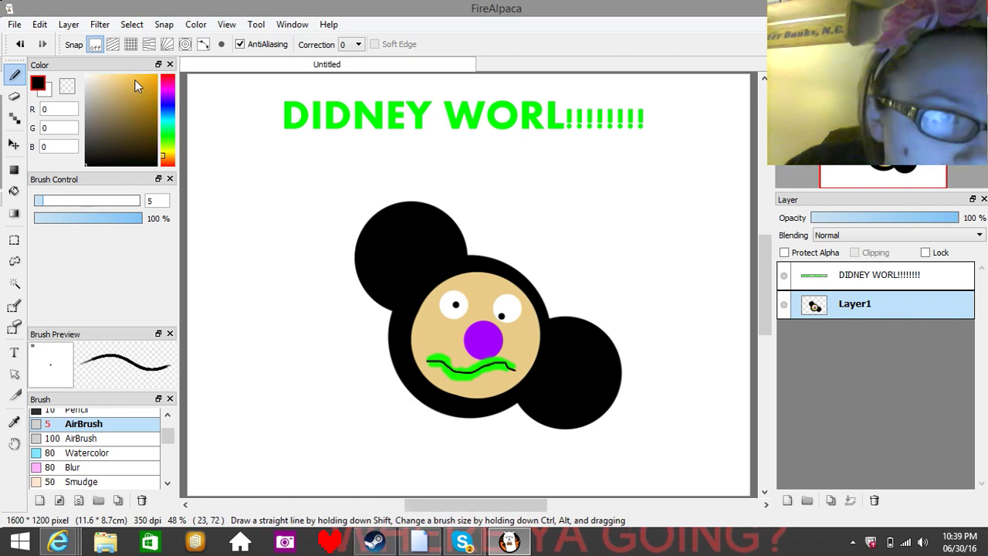
drag(134, 79, 157, 75)
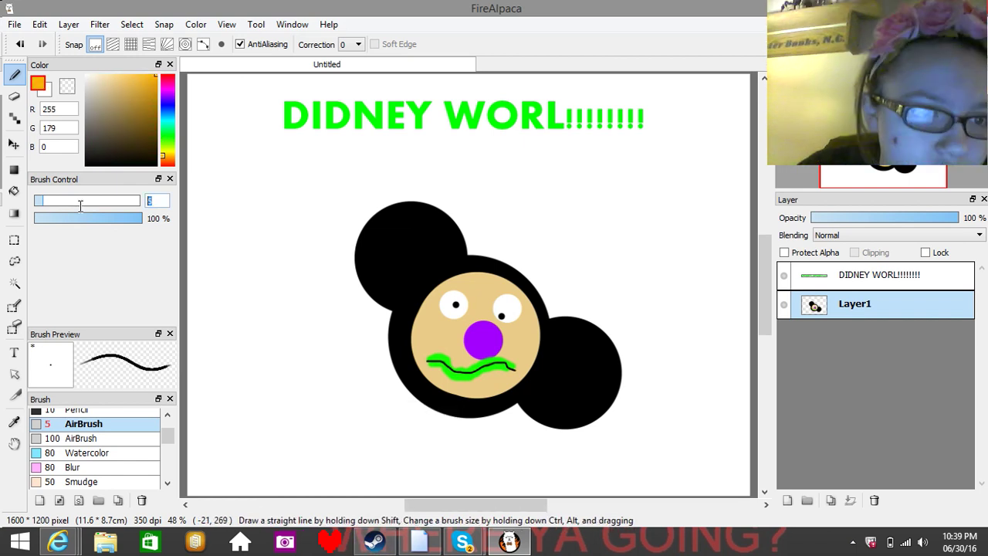
drag(81, 202, 114, 202)
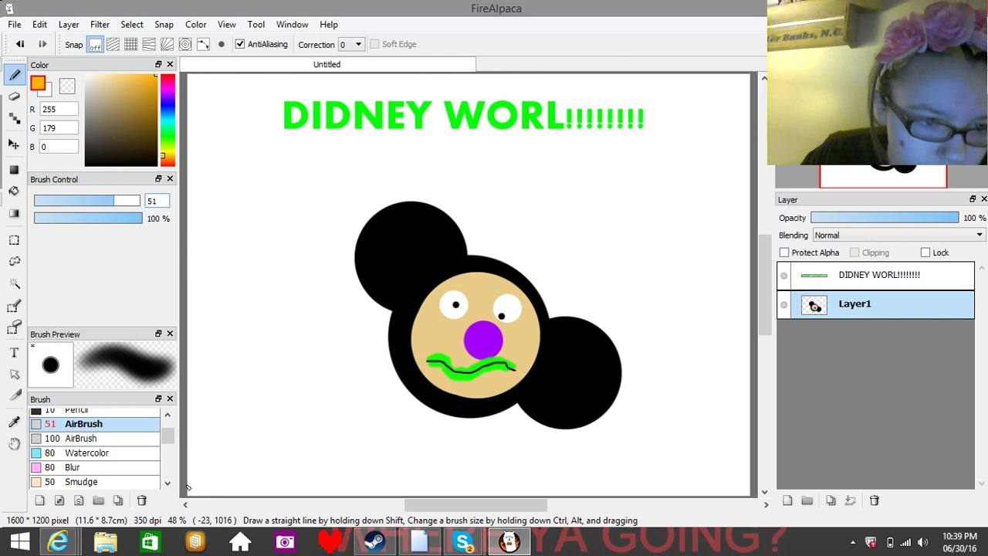
scroll(166, 432, up, 1)
scroll(166, 432, down, 1)
click(120, 440)
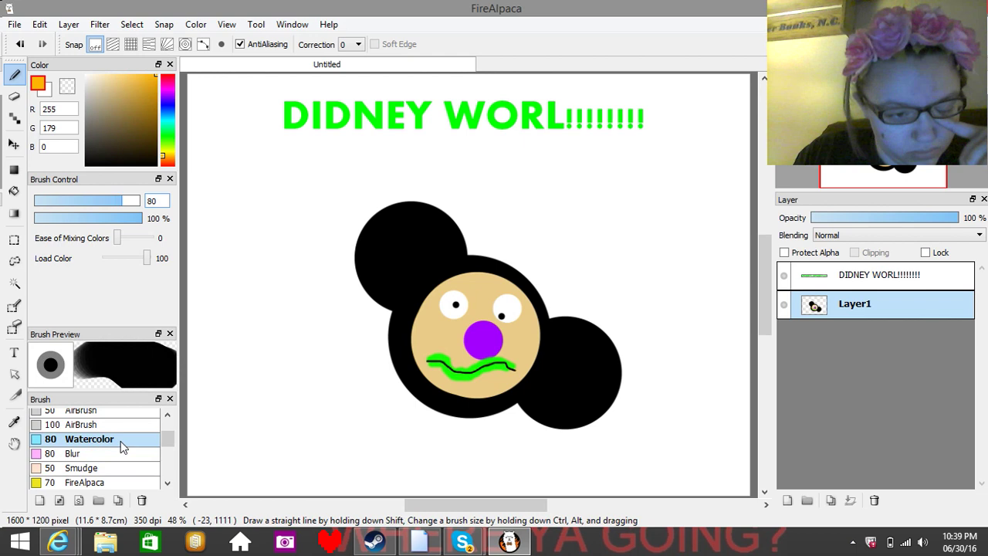
drag(122, 201, 149, 202)
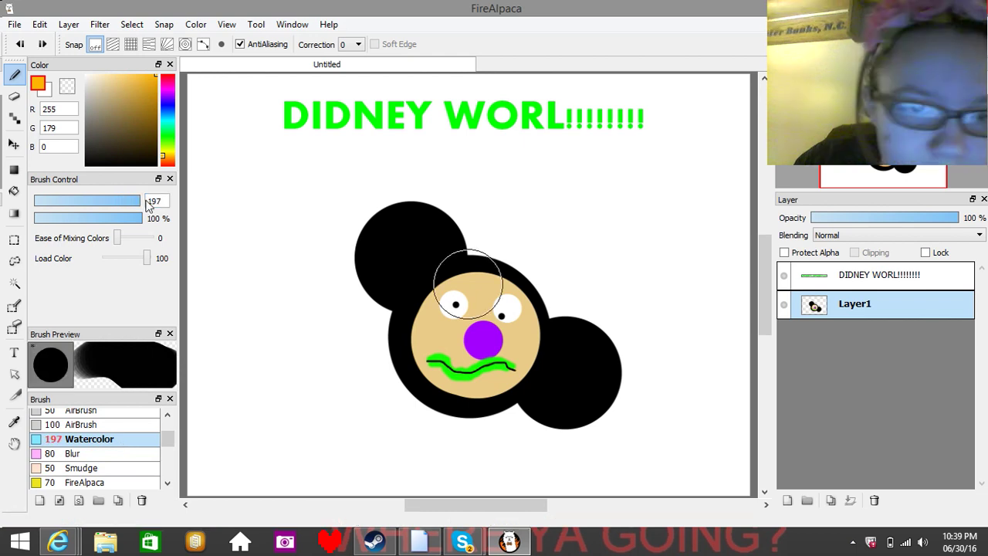
- Place a large orange circle in the left ear, undoing misplaced dabs until it sits right
click(432, 255)
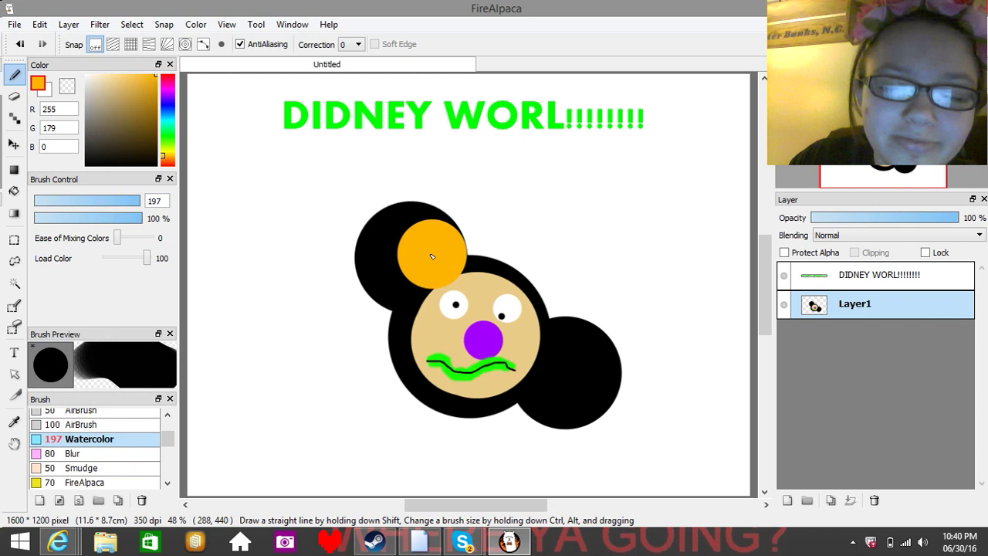
key(ctrl+z)
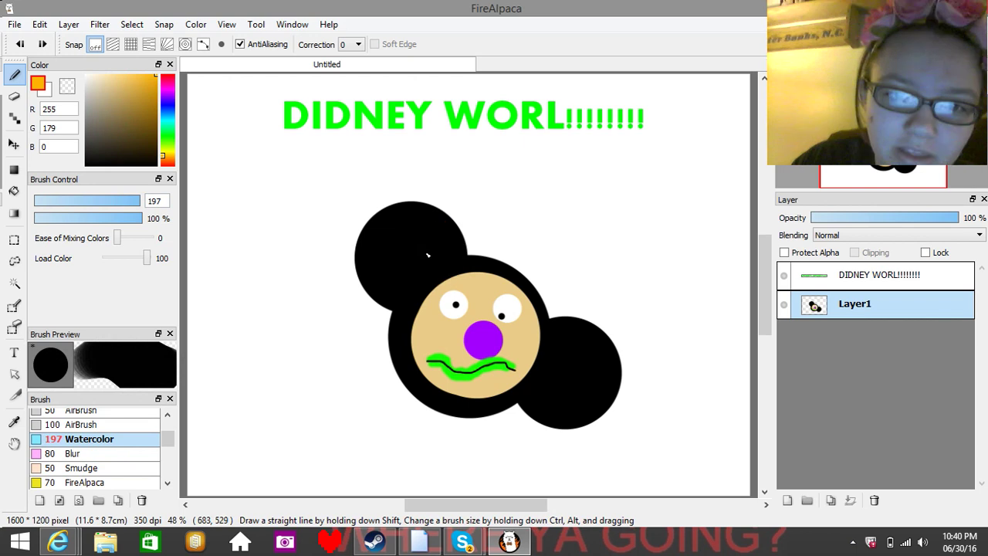
click(418, 257)
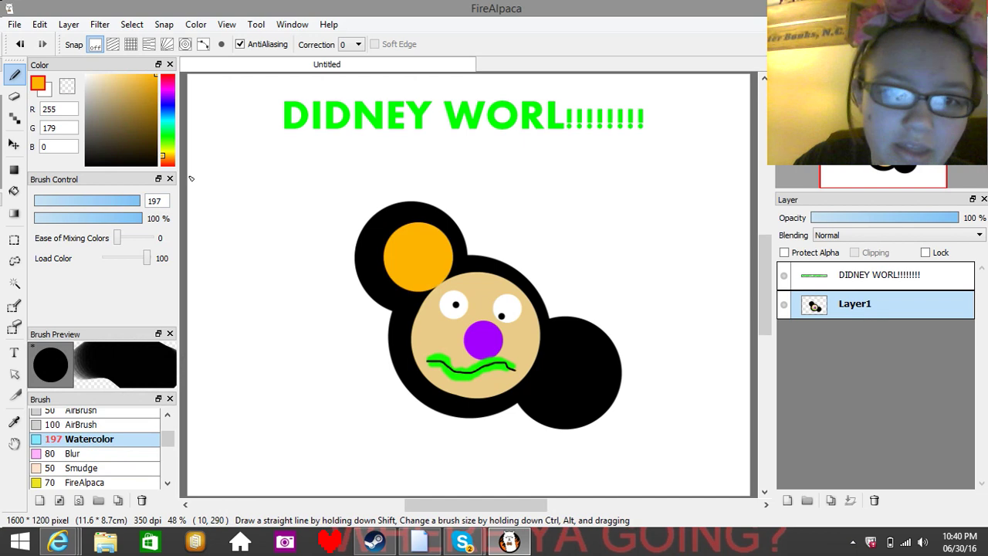
key(ctrl+z)
click(424, 256)
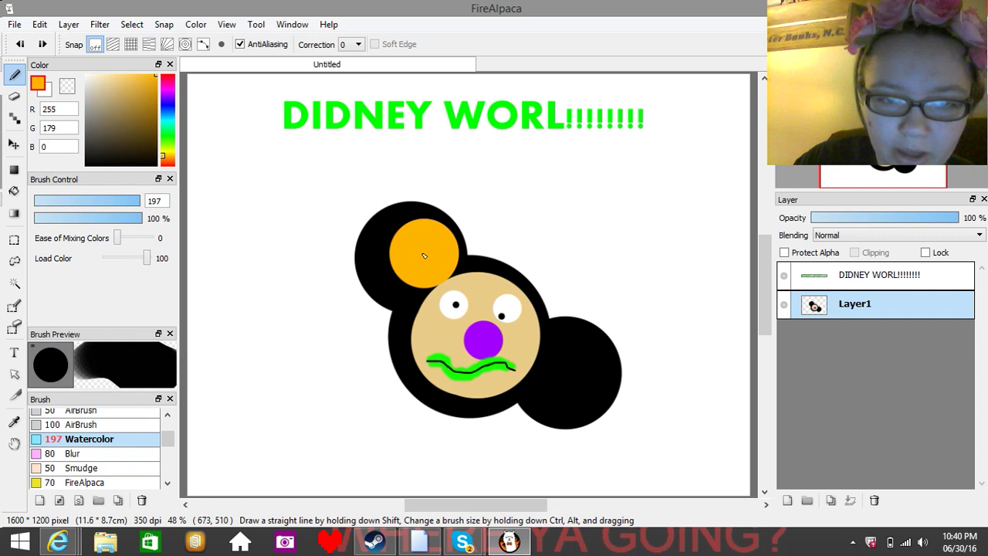
key(ctrl+z)
click(413, 253)
- Add a large orange circle in the right ear, redoing one misplaced dab
click(572, 409)
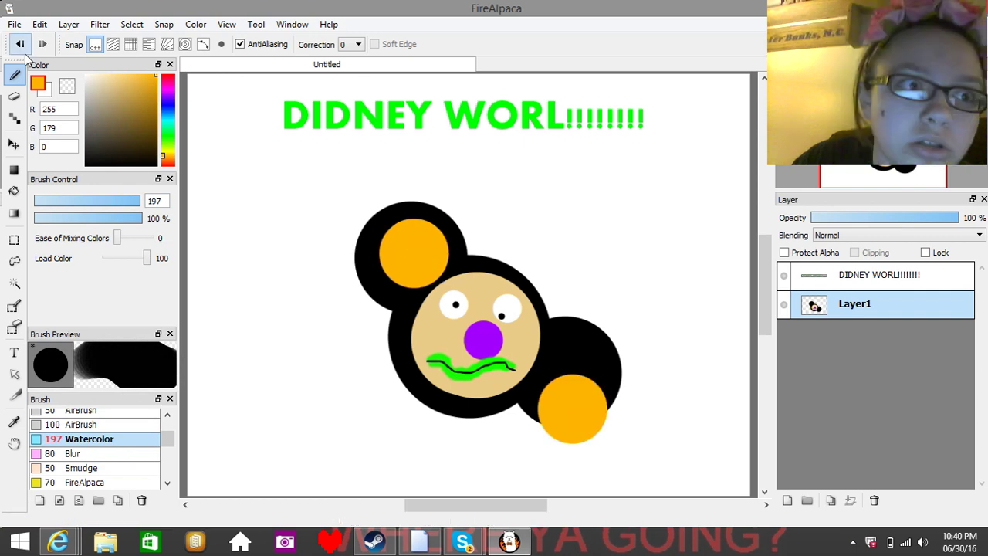
click(20, 45)
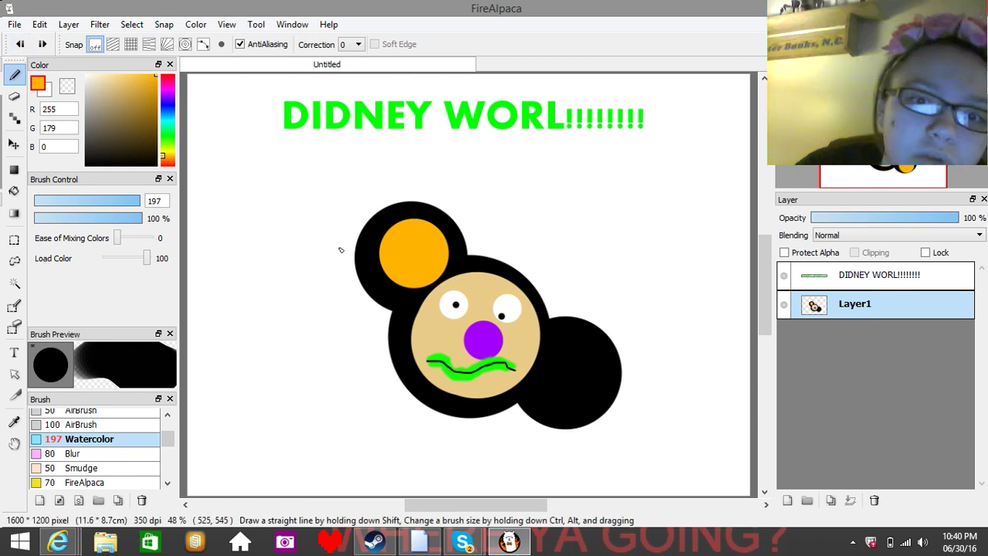
click(573, 378)
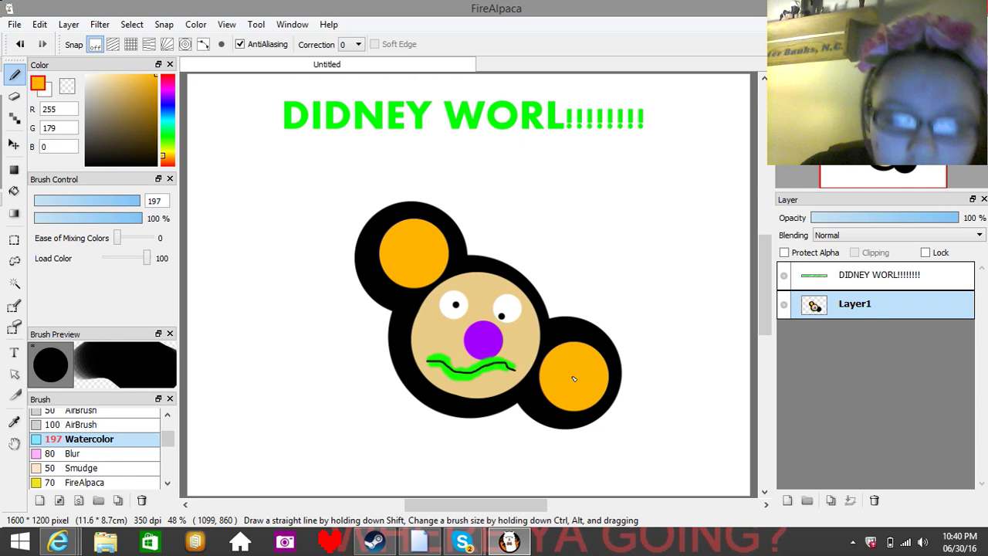
click(164, 203)
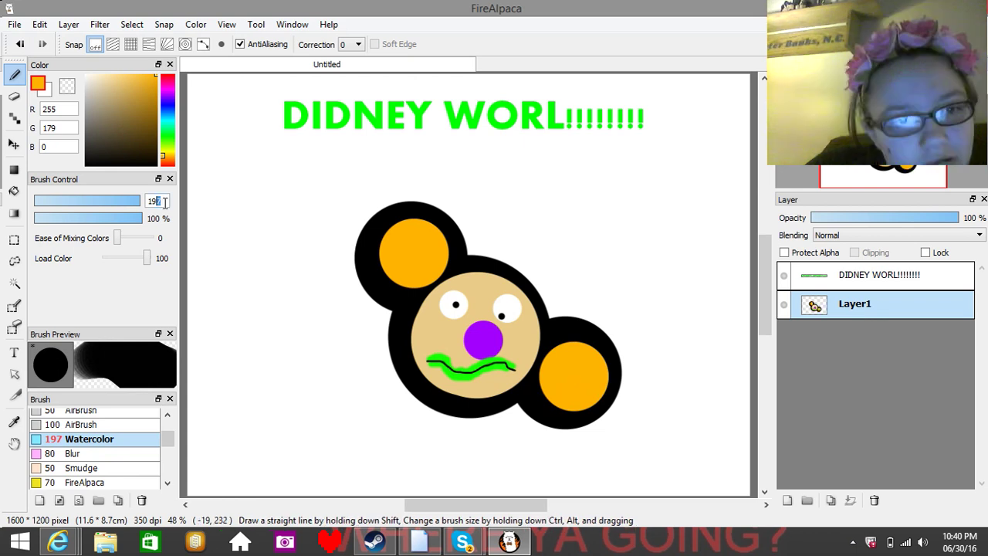
drag(165, 202, 145, 202)
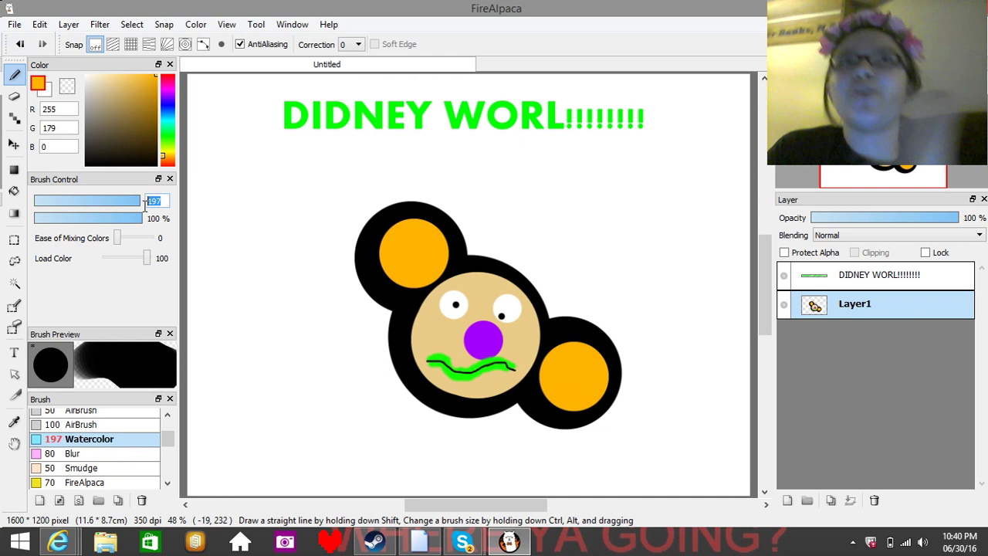
text(80)
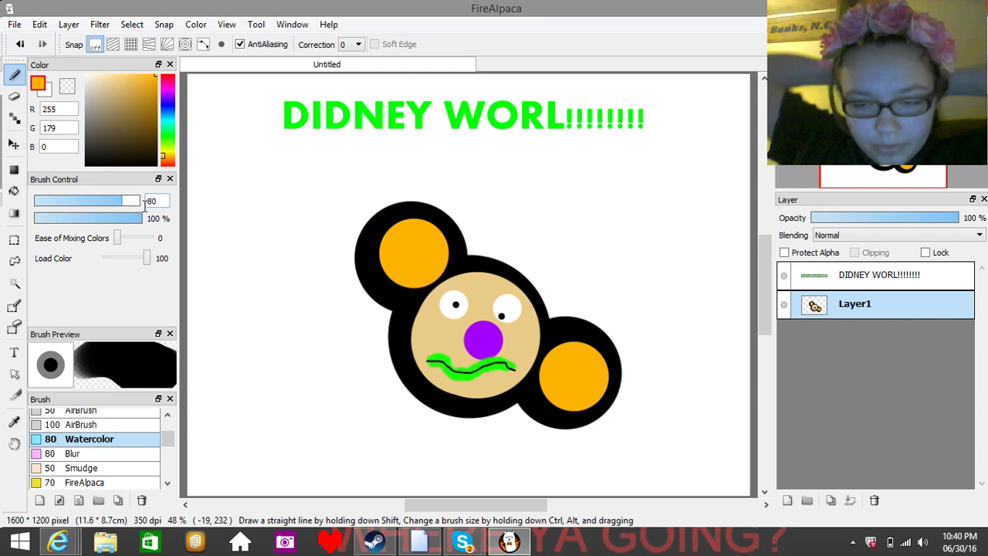
click(168, 125)
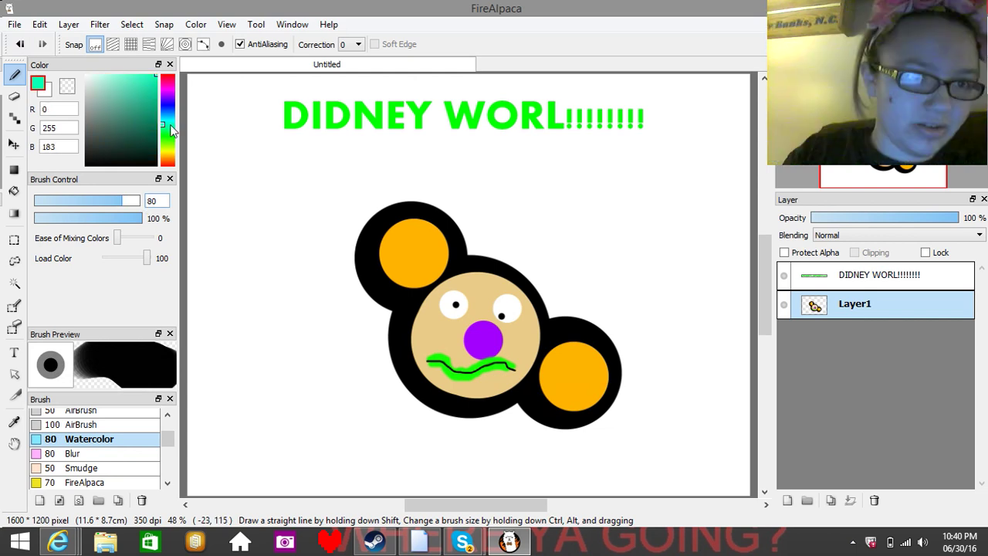
click(170, 122)
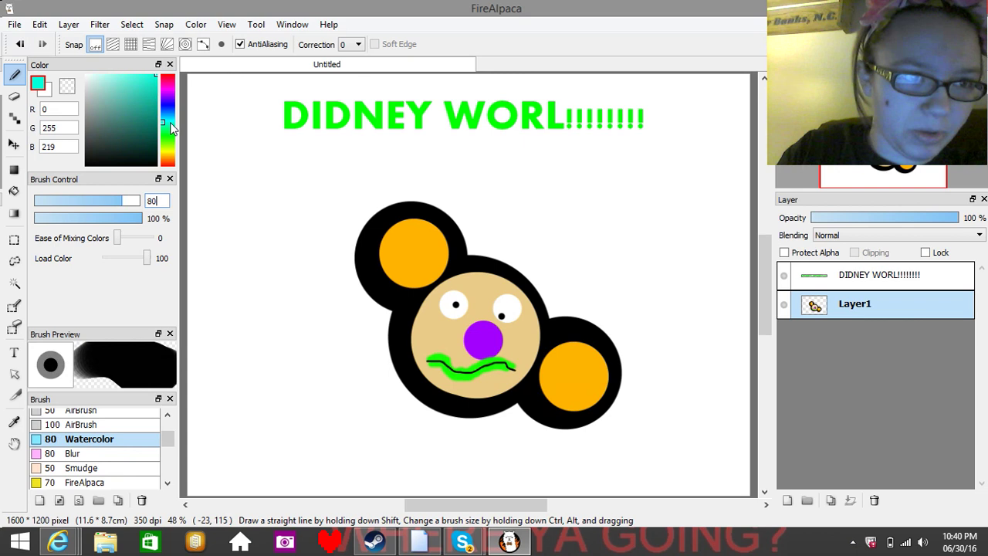
click(168, 91)
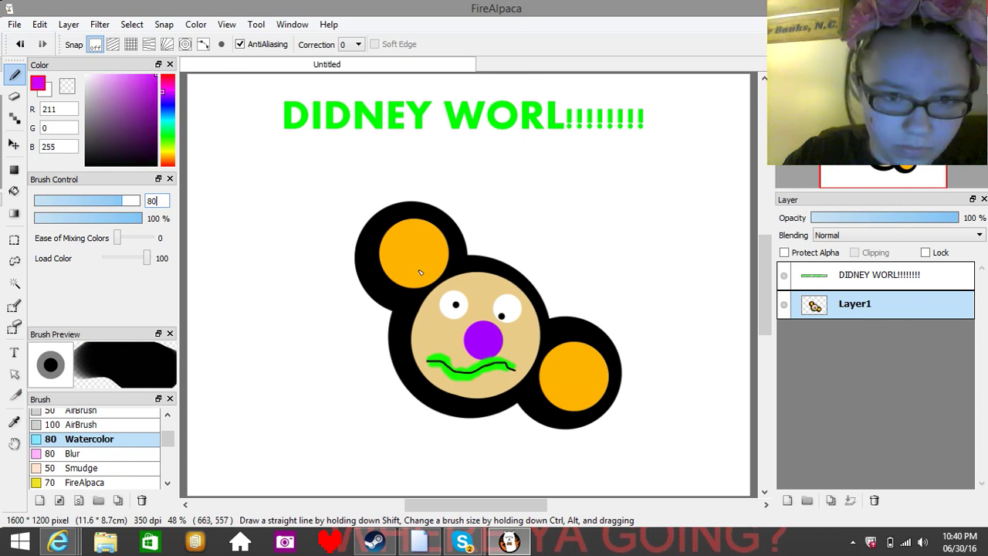
click(420, 271)
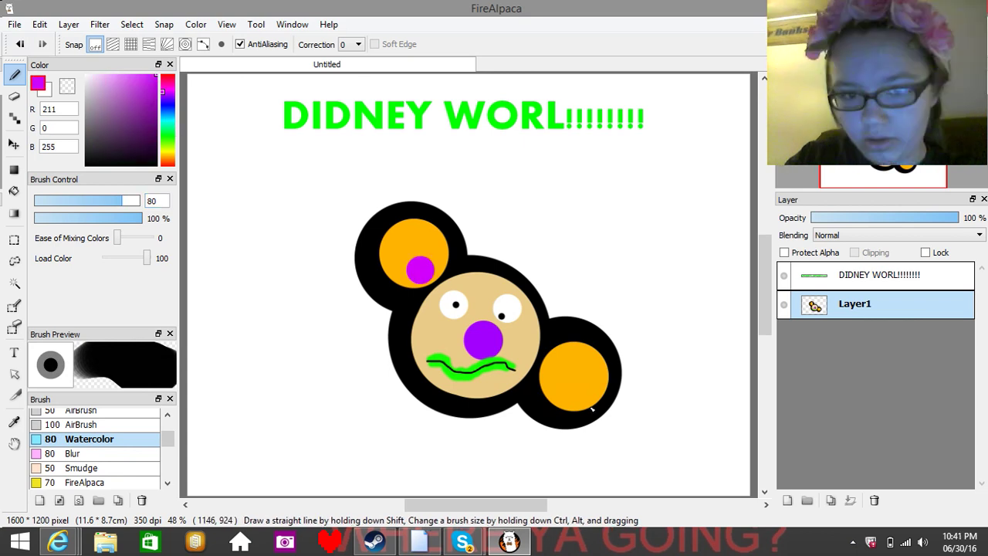
click(589, 395)
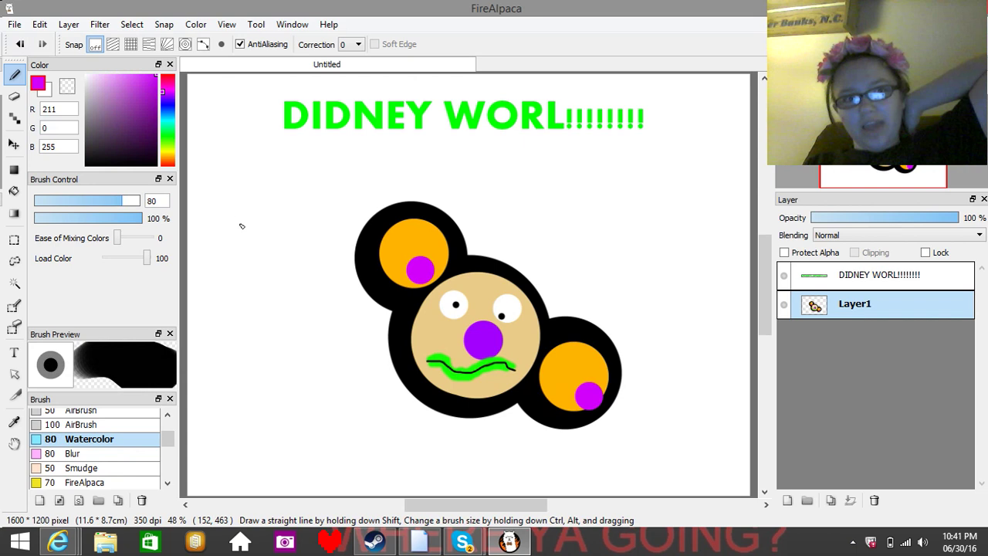
key(ctrl+z)
key(ctrl+z)
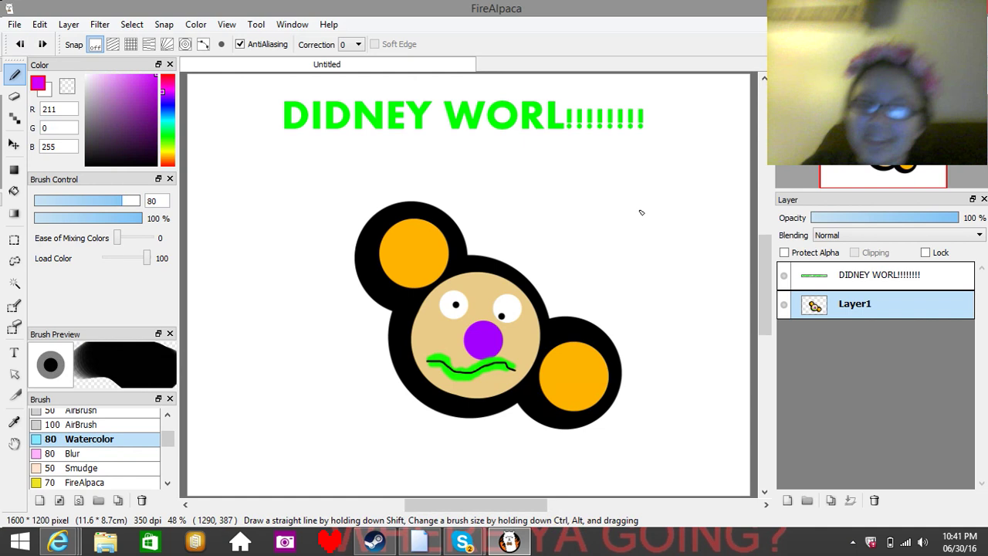
- Pick a deep blue and dot the rim beside the upper-left ear and below the right ear
click(168, 75)
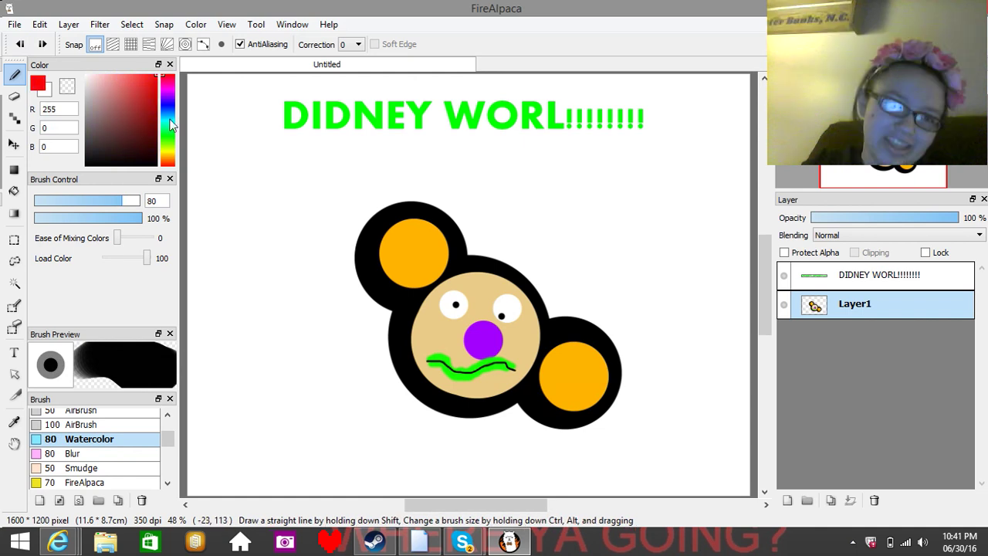
click(167, 111)
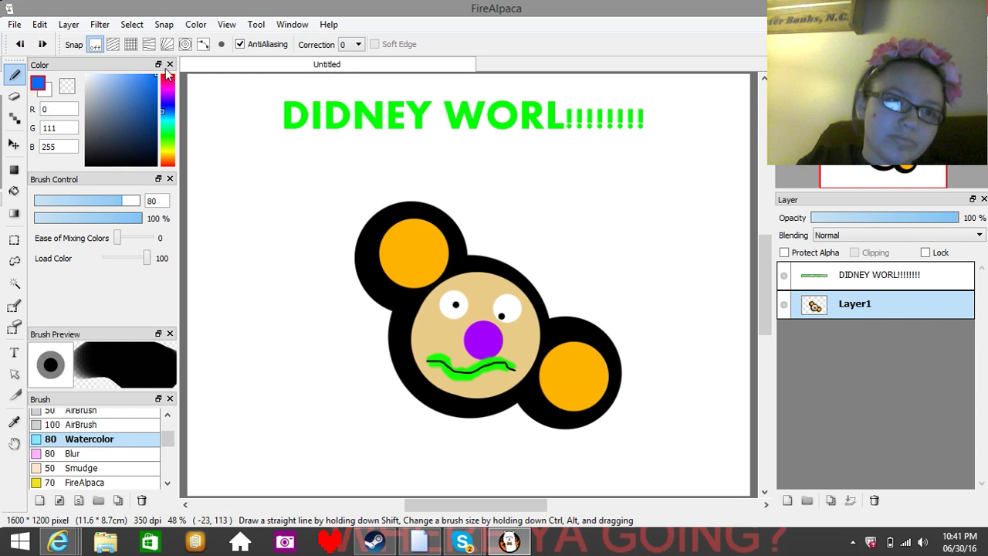
click(167, 104)
click(372, 298)
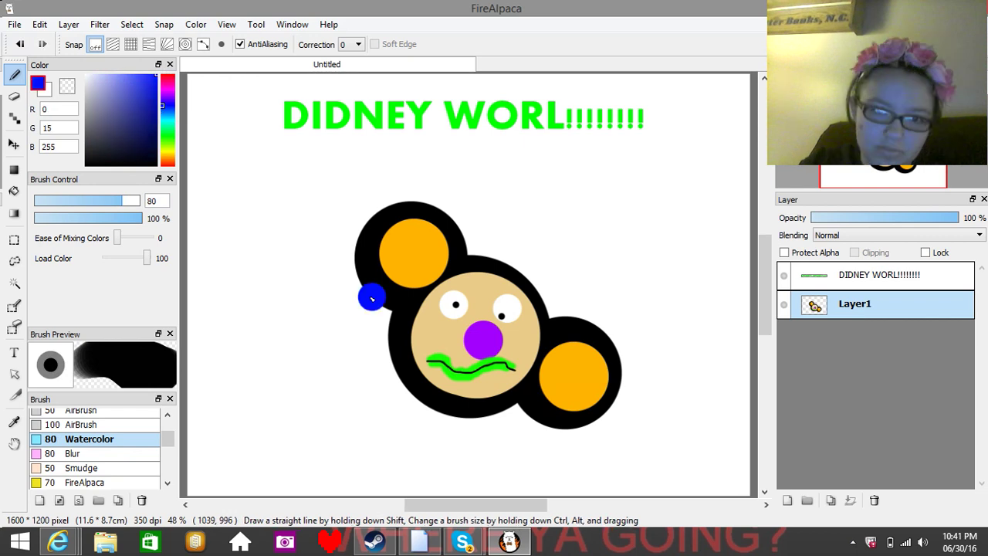
click(553, 424)
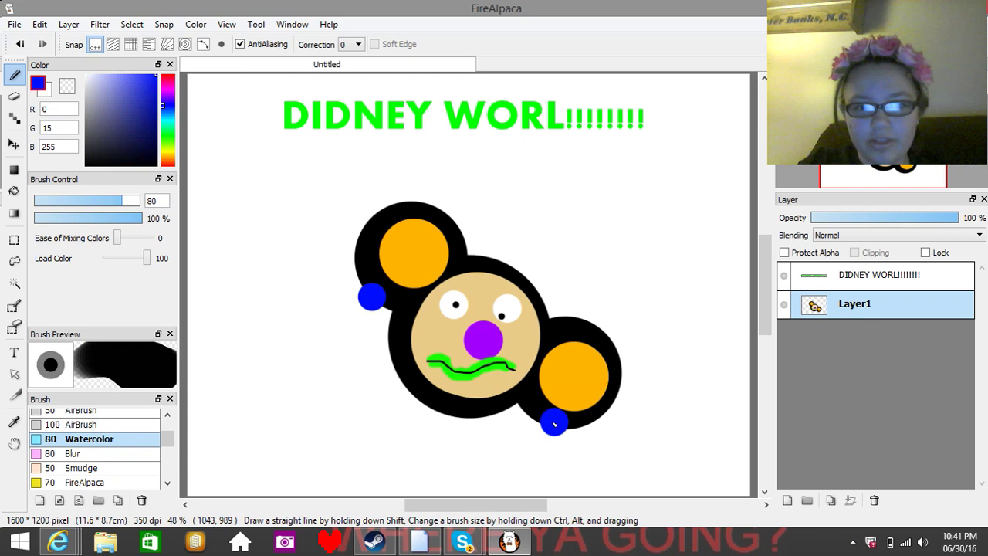
click(86, 76)
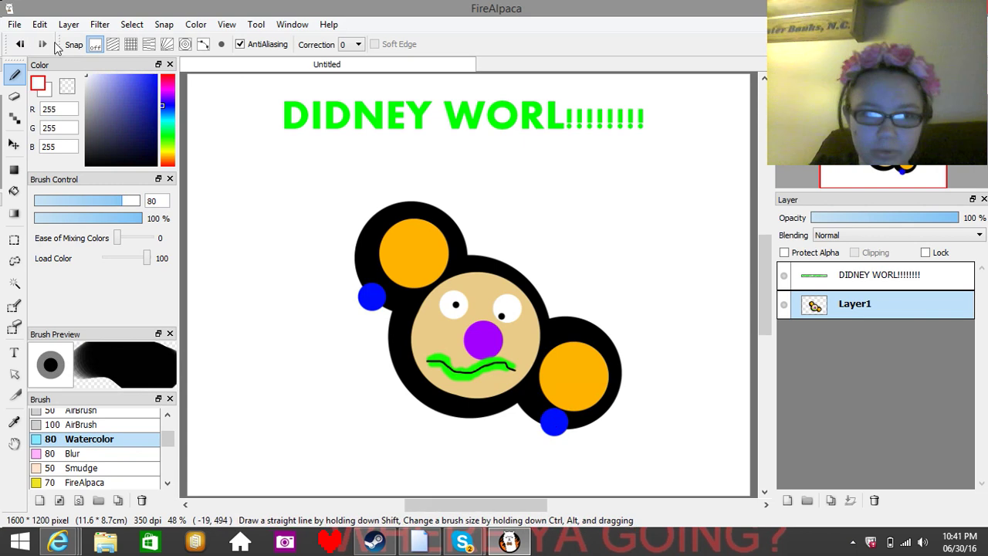
- Airbrush a soft black smudge on the left eye with the size-50 AirBrush, then switch to Chrome
click(85, 412)
click(86, 165)
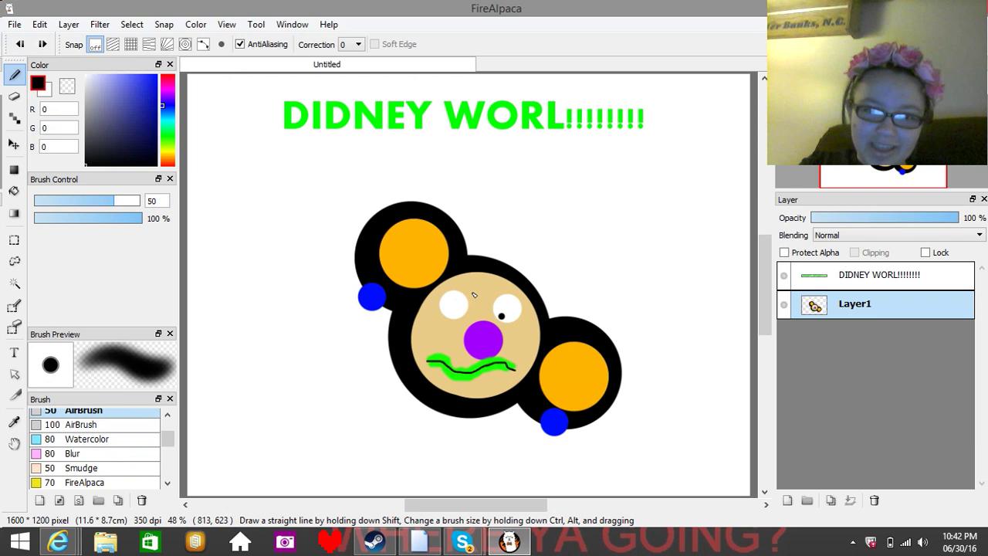
click(462, 298)
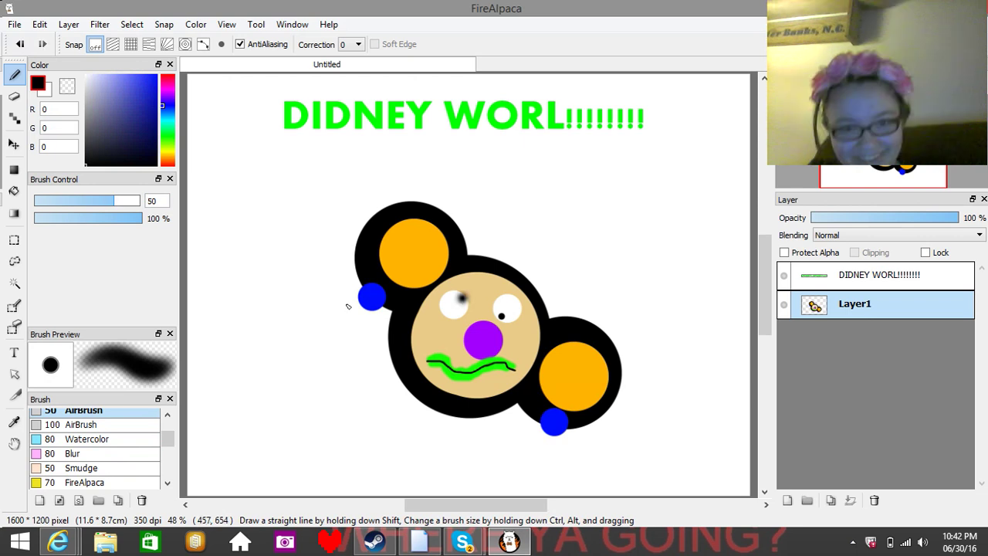
click(463, 300)
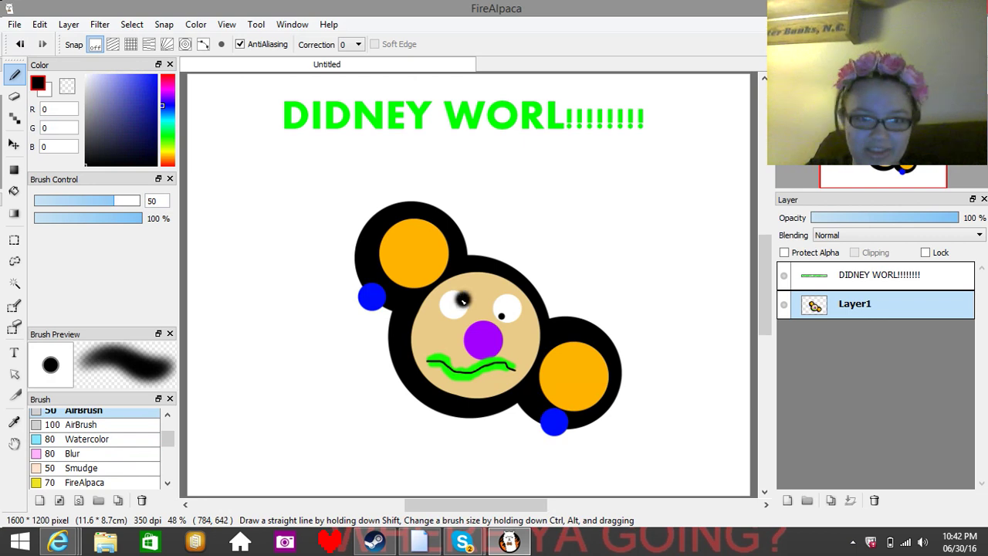
click(21, 46)
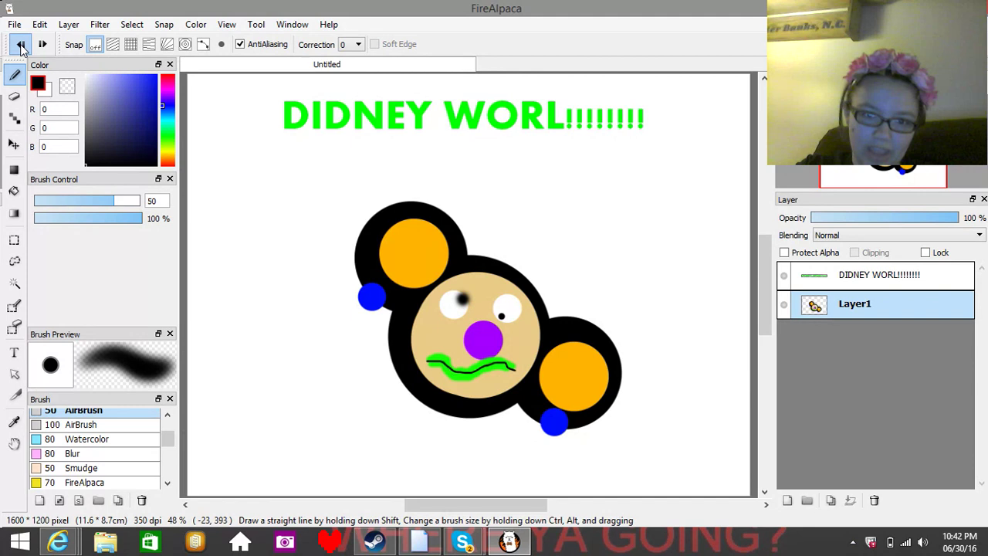
click(21, 46)
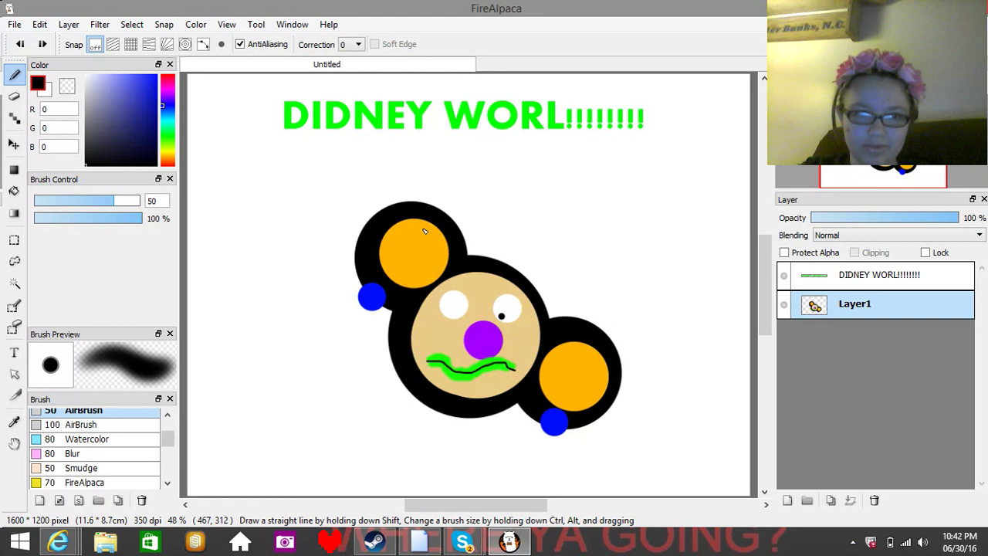
click(455, 298)
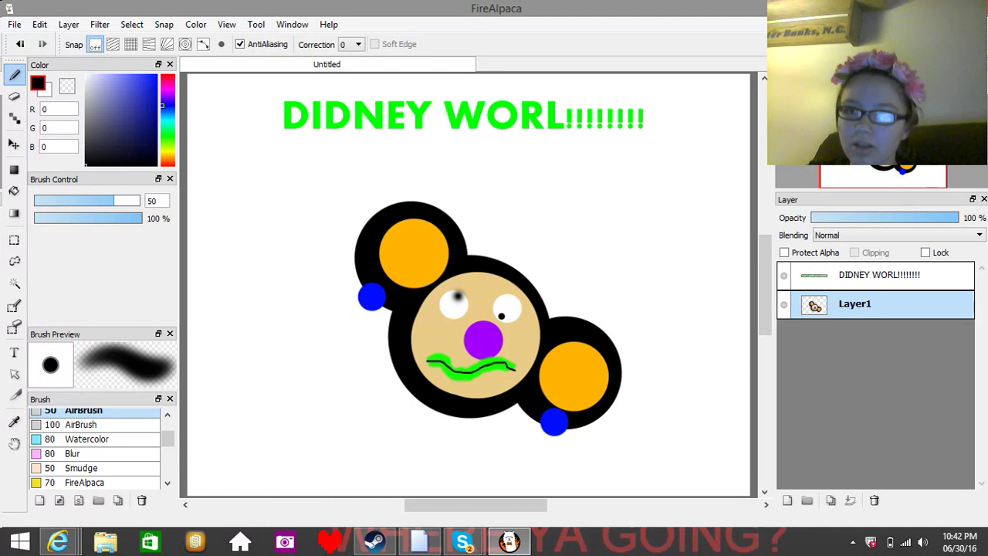
key(alt+Tab)
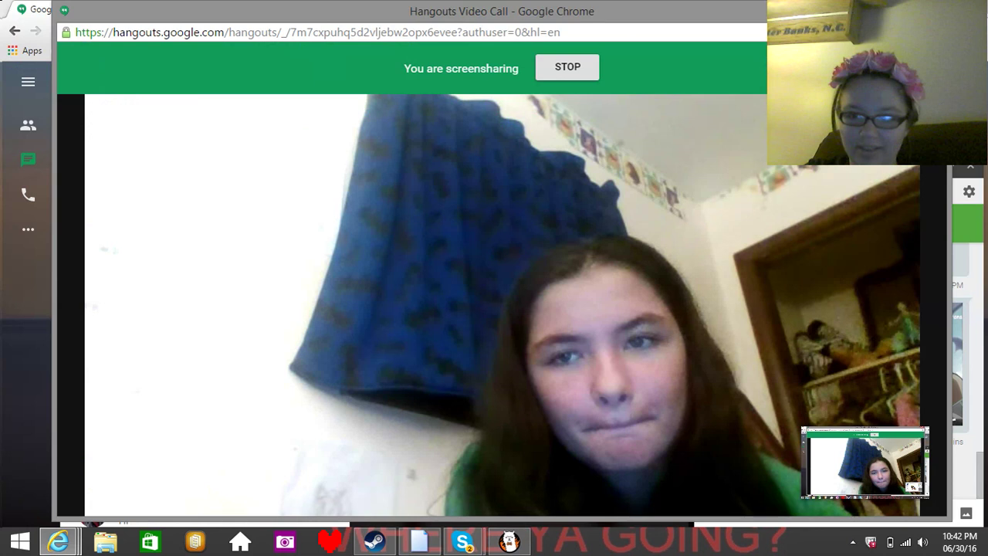
- Dismiss the Skype update prompt and bring the main Google Hangouts Chrome window to the front
key(alt+Tab)
mouse_move(56, 544)
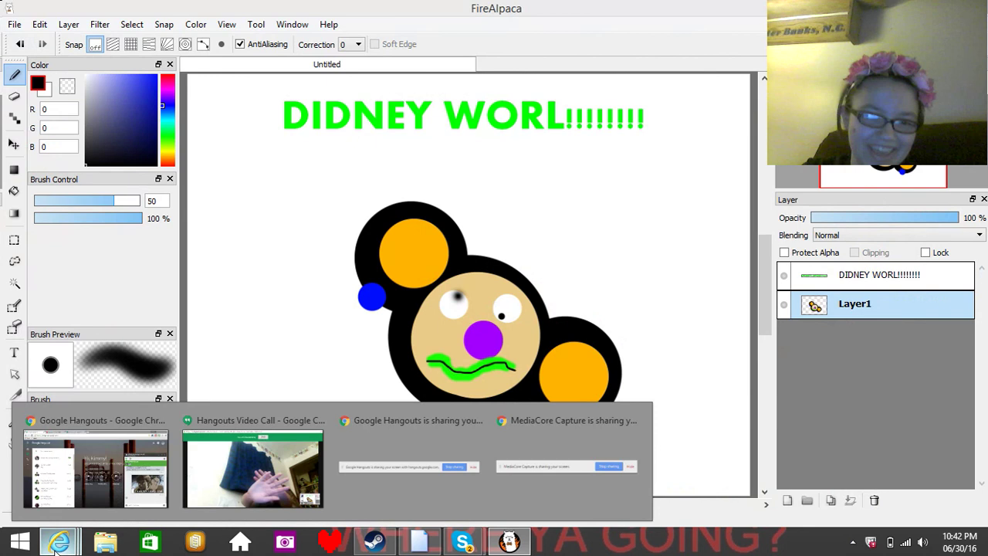
click(96, 469)
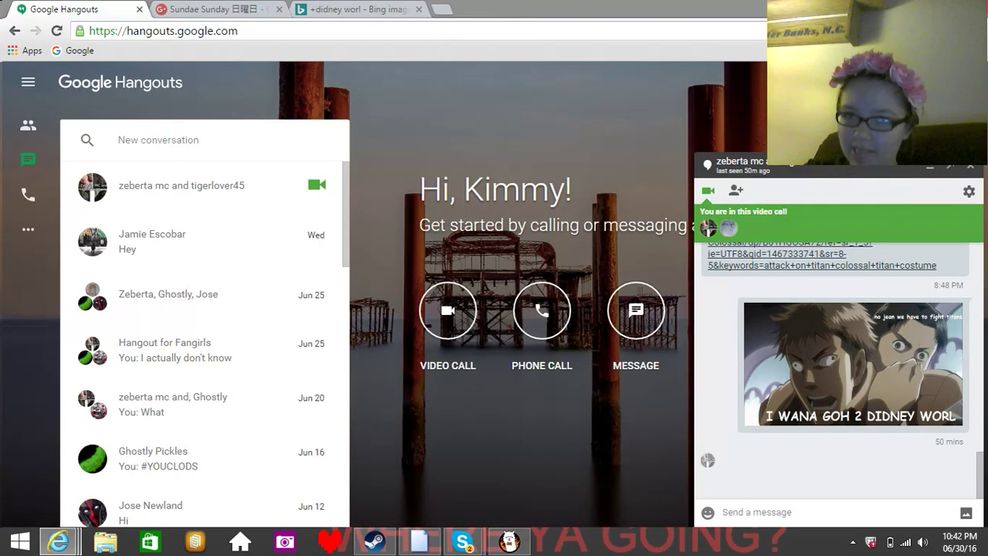
key(super+d)
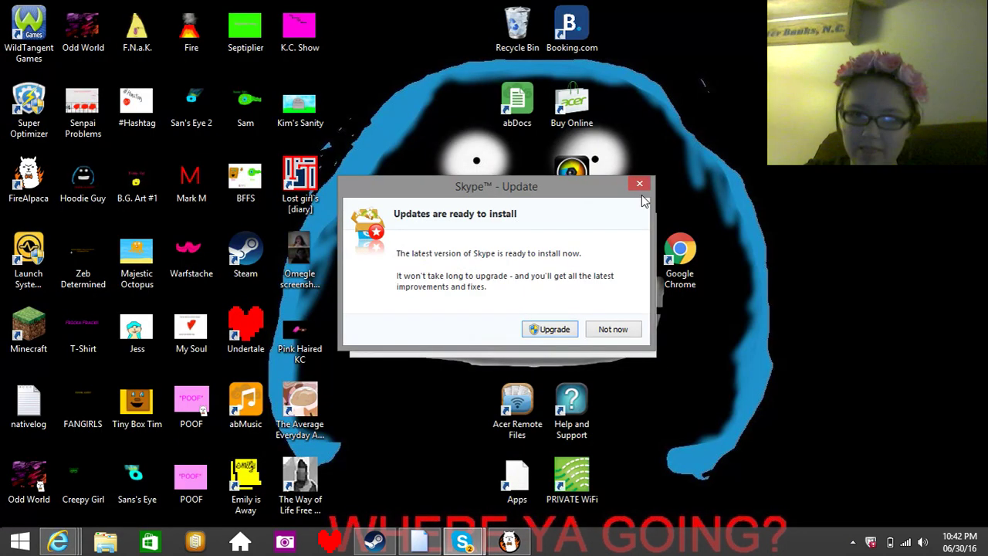
click(640, 184)
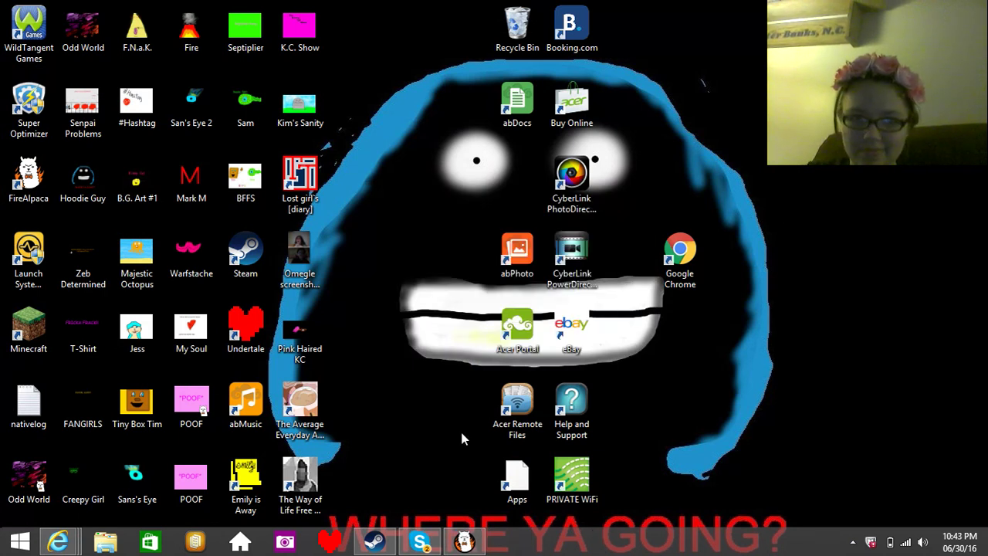
click(463, 542)
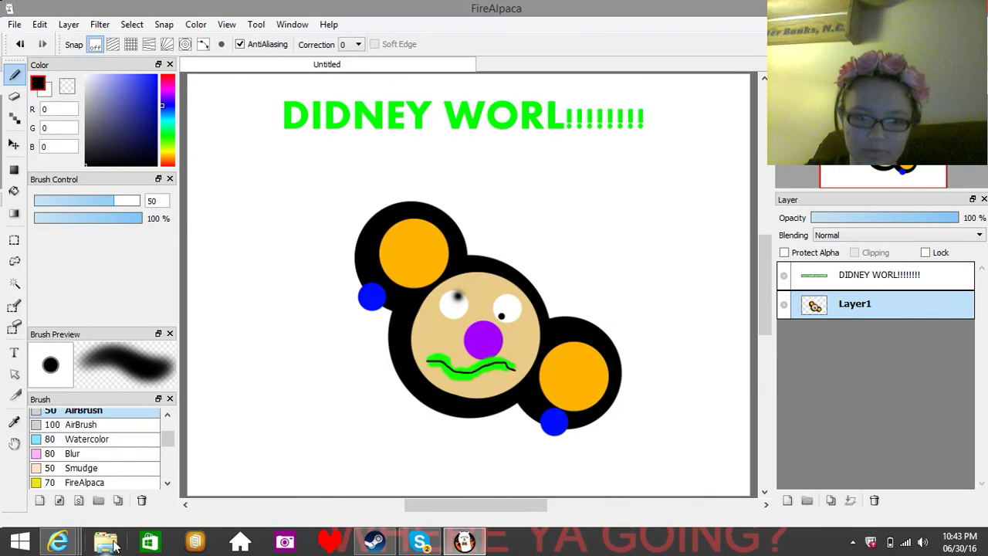
click(48, 540)
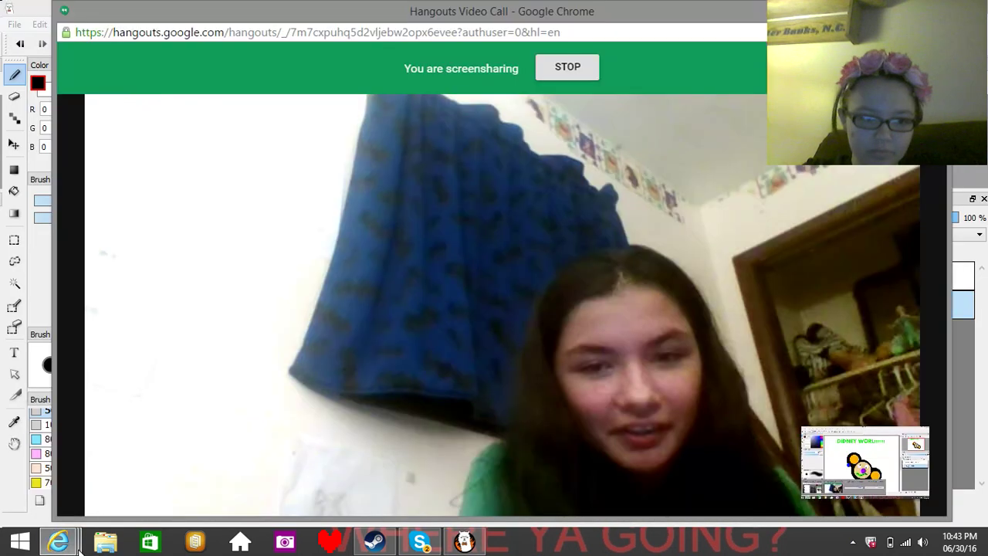
click(78, 545)
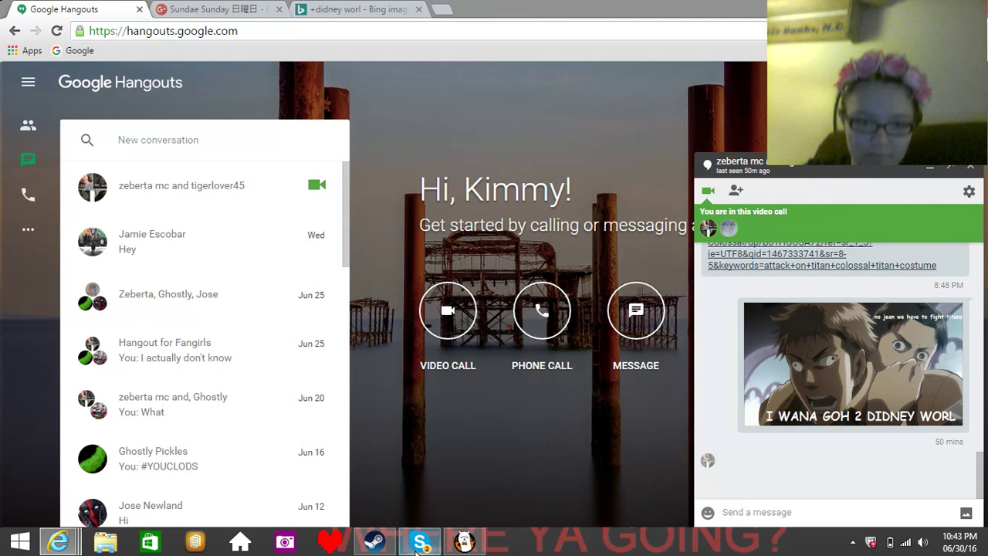
- Back in the drawing, pick a light grey (211,211,211) paint colour and lower the brush opacity to 31%
click(464, 542)
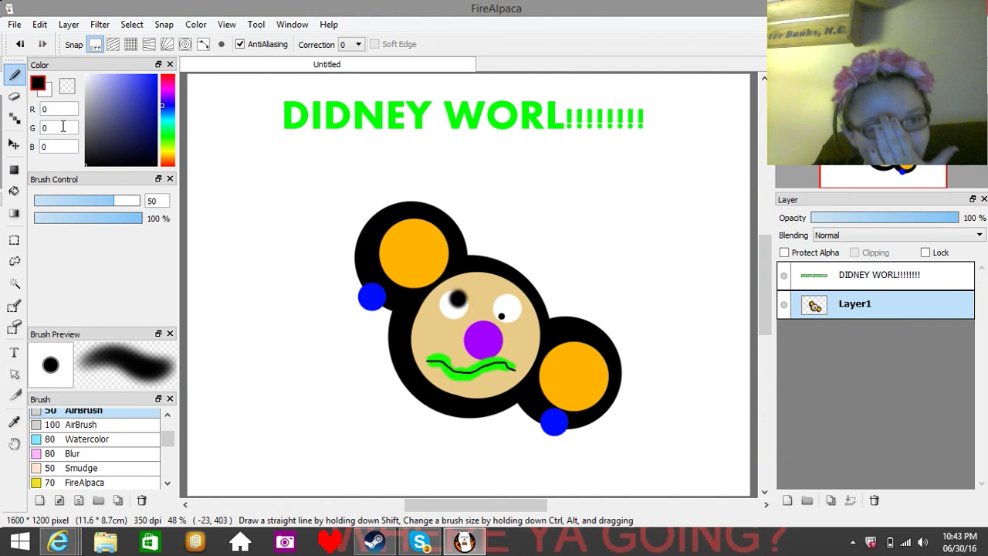
click(87, 89)
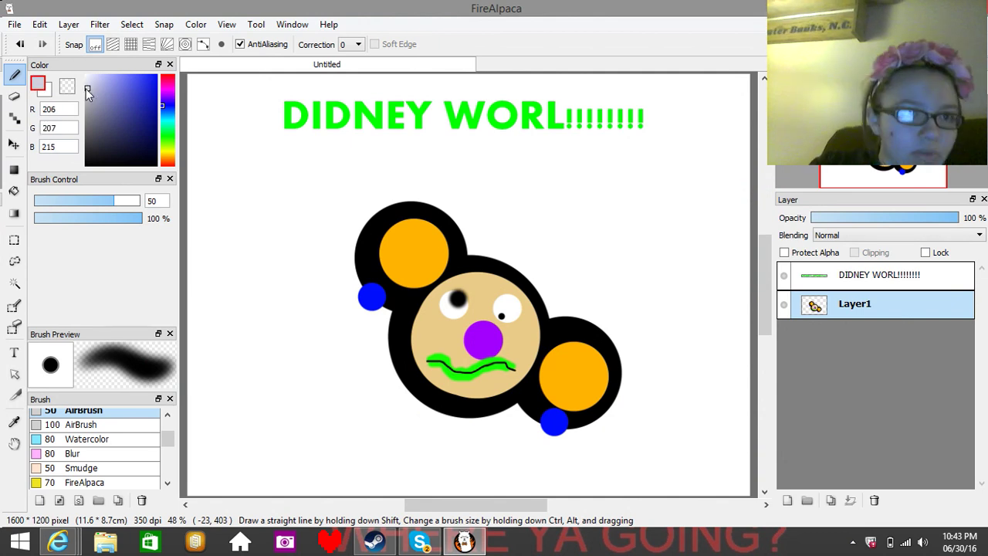
click(85, 94)
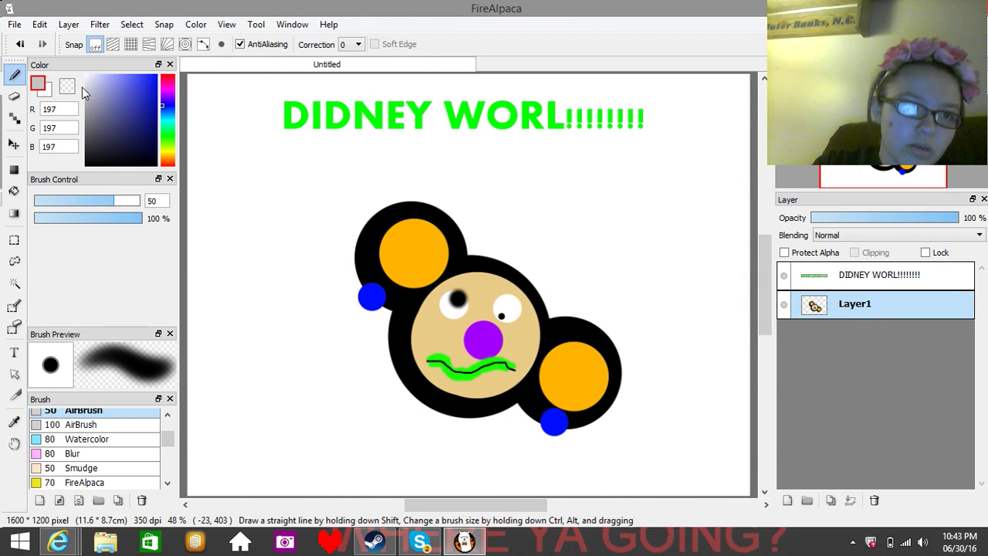
mouse_move(85, 87)
mouse_down()
mouse_move(82, 114)
mouse_move(78, 90)
mouse_up()
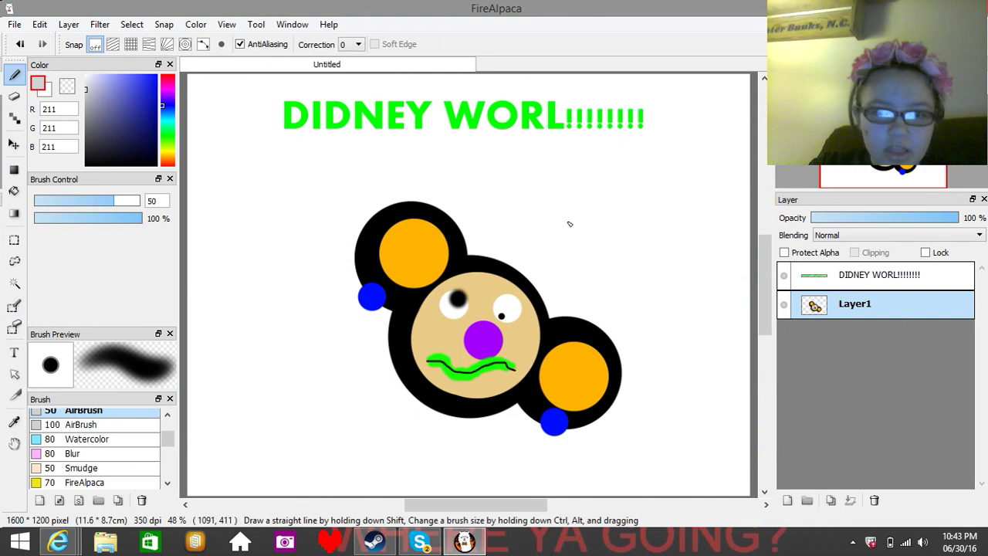
drag(141, 217, 80, 217)
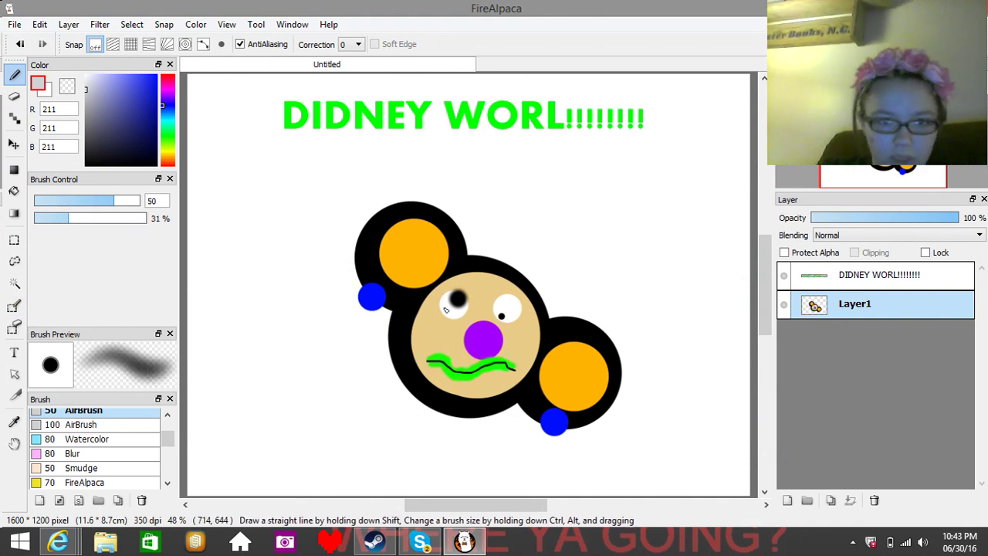
- Airbrush the left eye's black pupil, undo once, then re-dab it into a hazy grey spot
drag(450, 304, 461, 298)
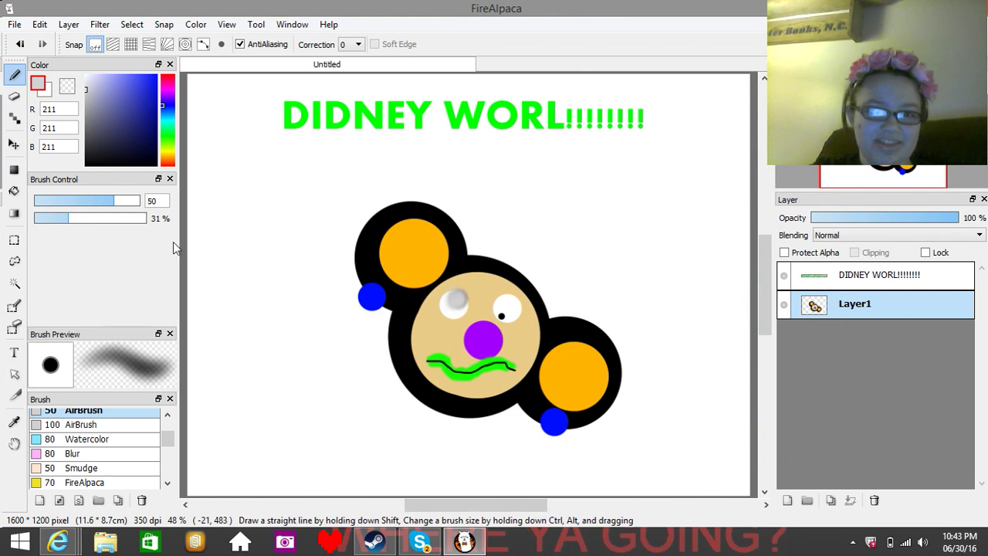
key(ctrl+z)
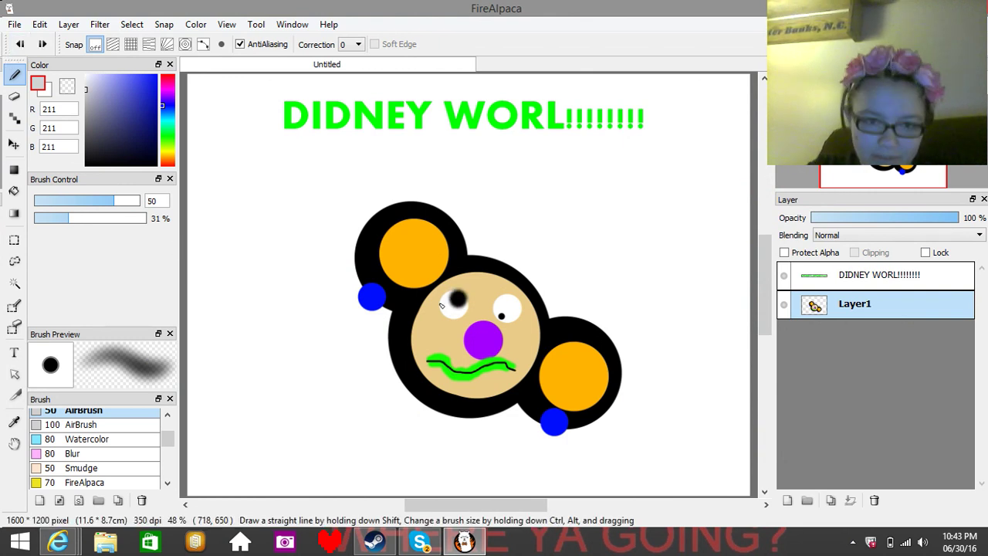
click(460, 300)
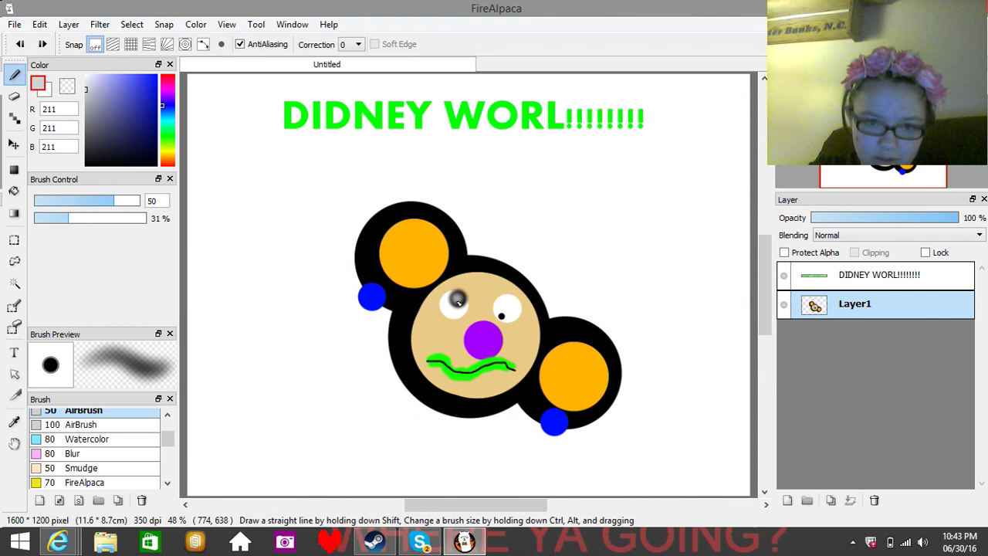
click(459, 301)
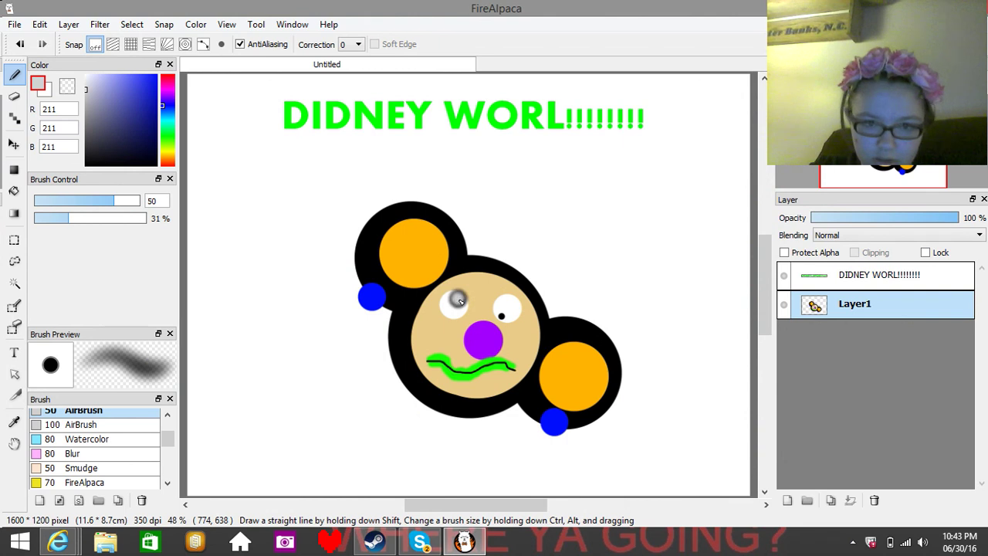
- Start saving the drawing with PNG chosen as the file type
click(12, 25)
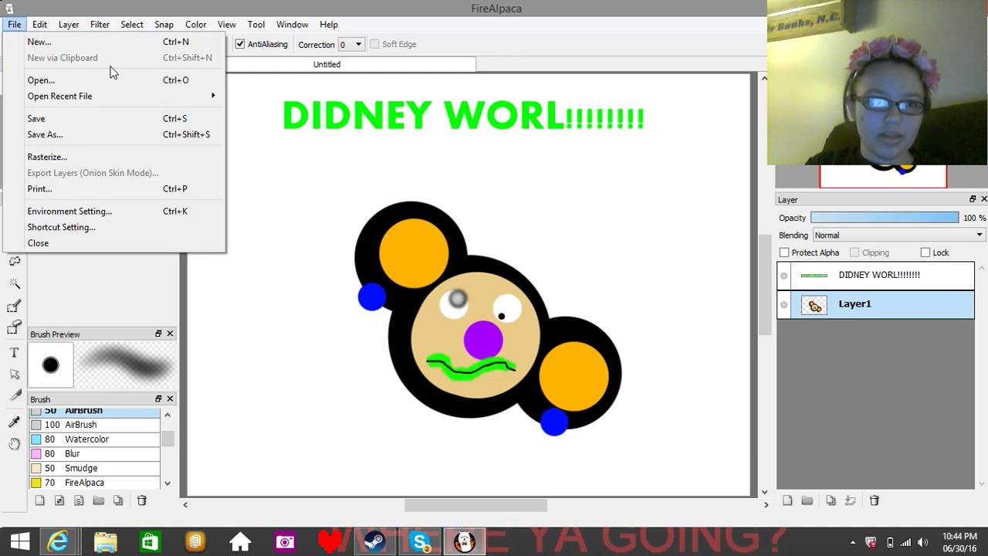
click(65, 122)
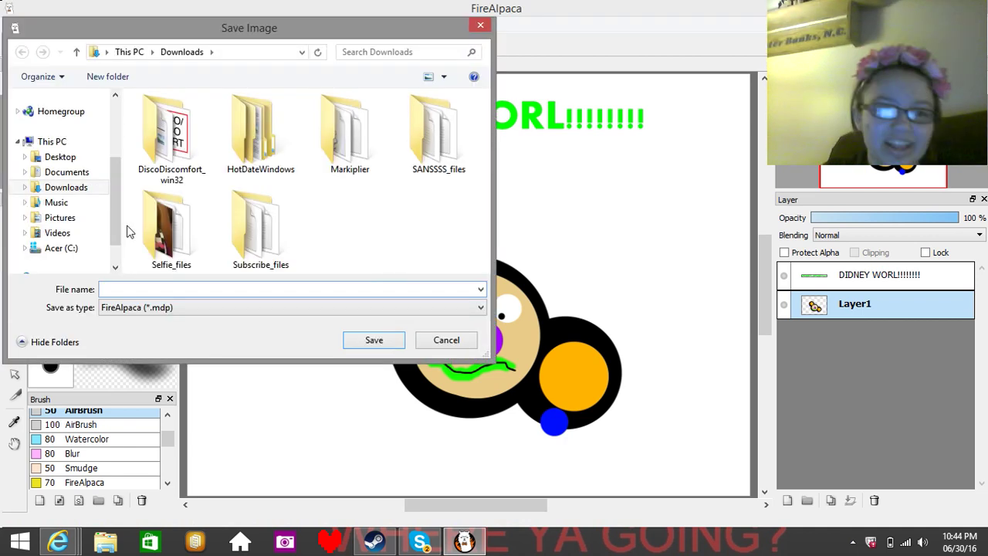
click(210, 308)
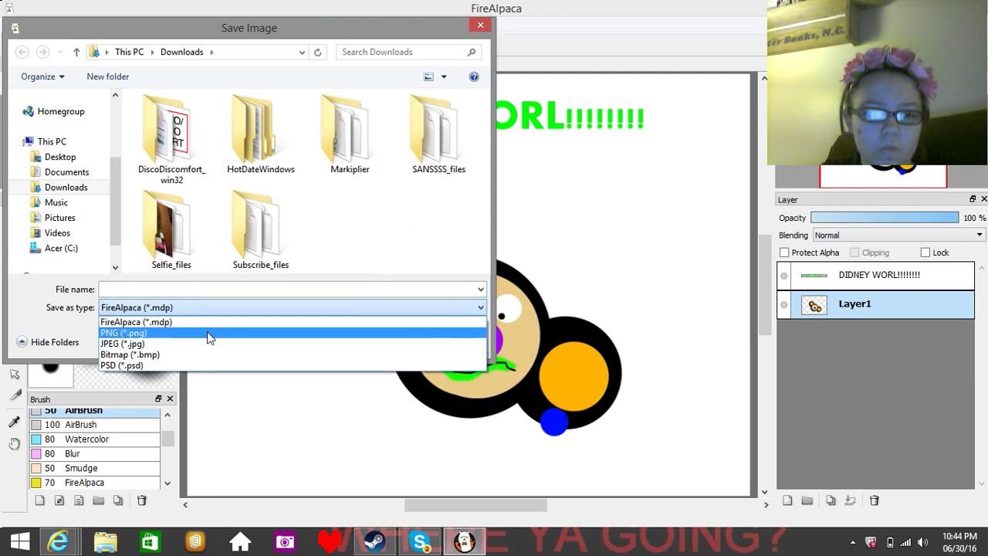
click(209, 334)
- Name the file 'Moockey Mice' and save it, accepting the layer warning and PNG settings
click(148, 288)
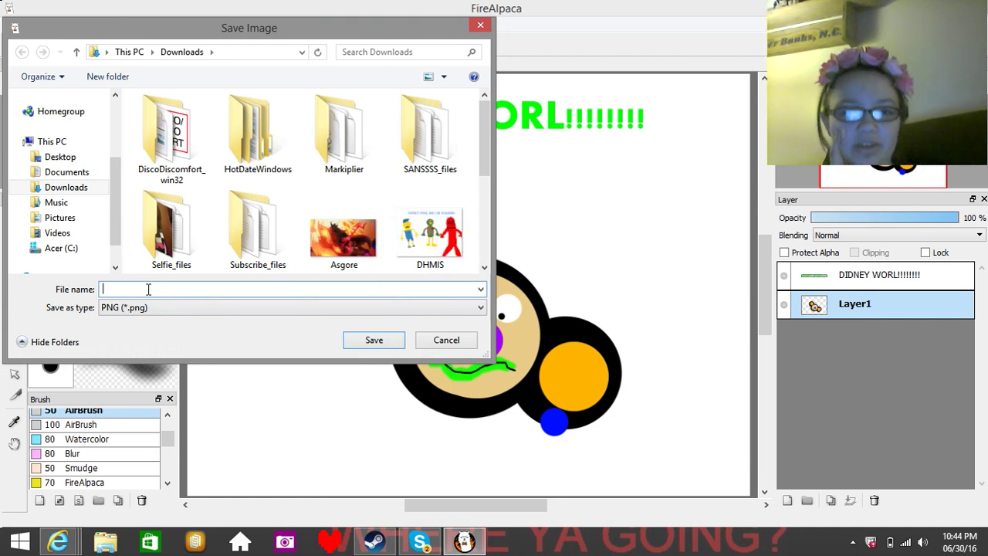
text(M)
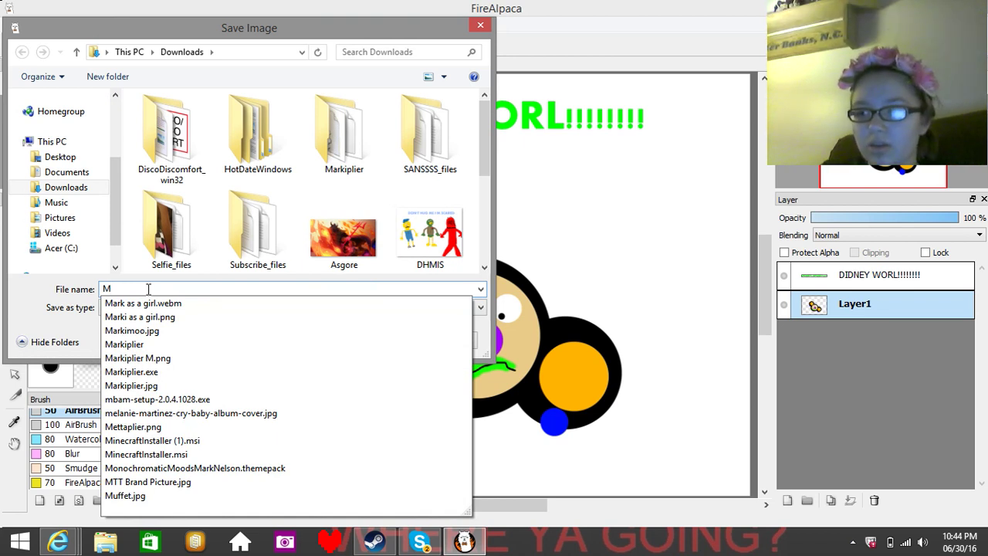
text(O)
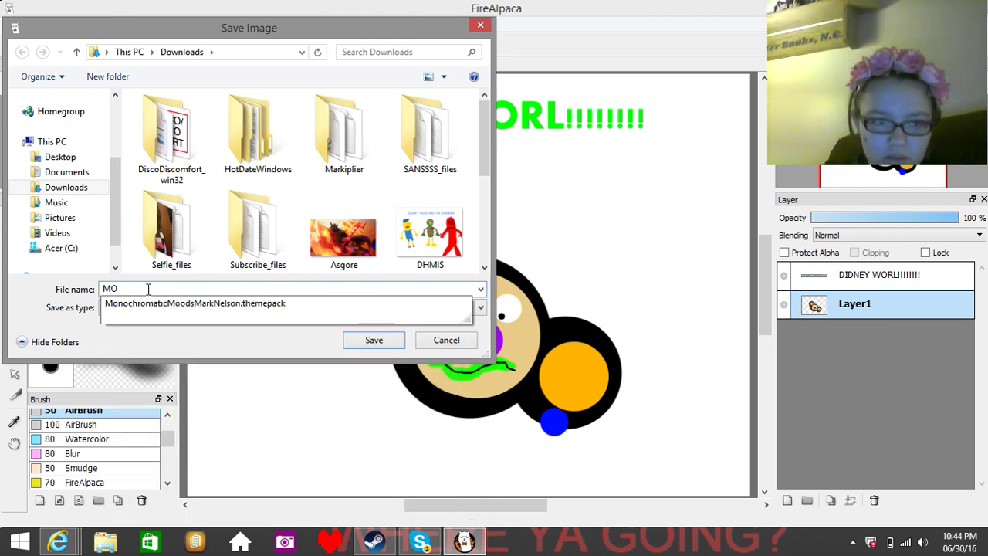
key(BackSpace)
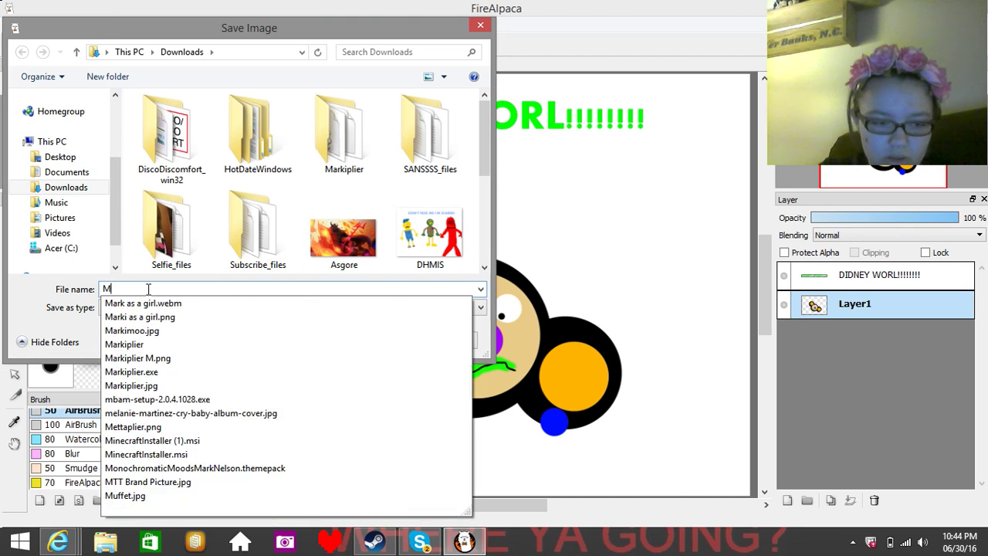
text(o)
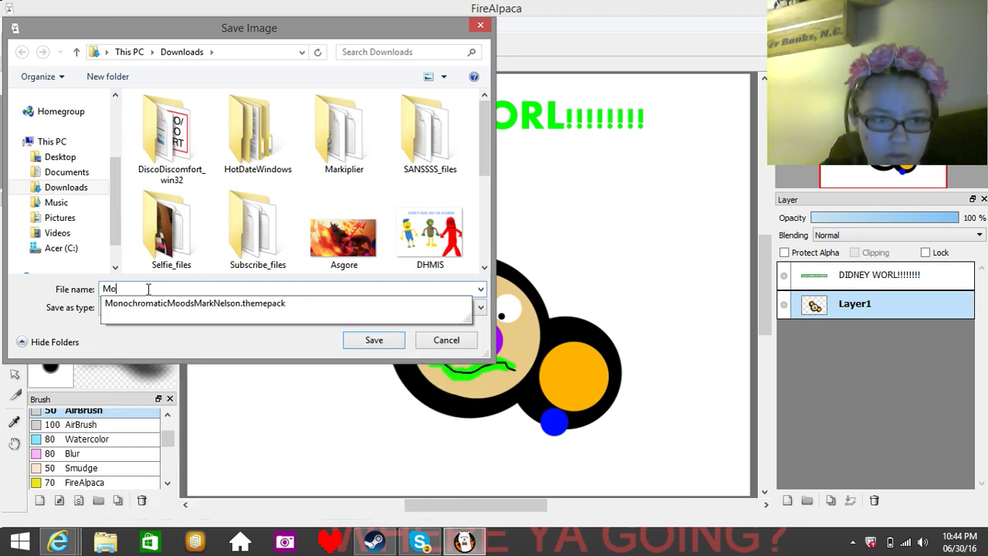
text(ockey )
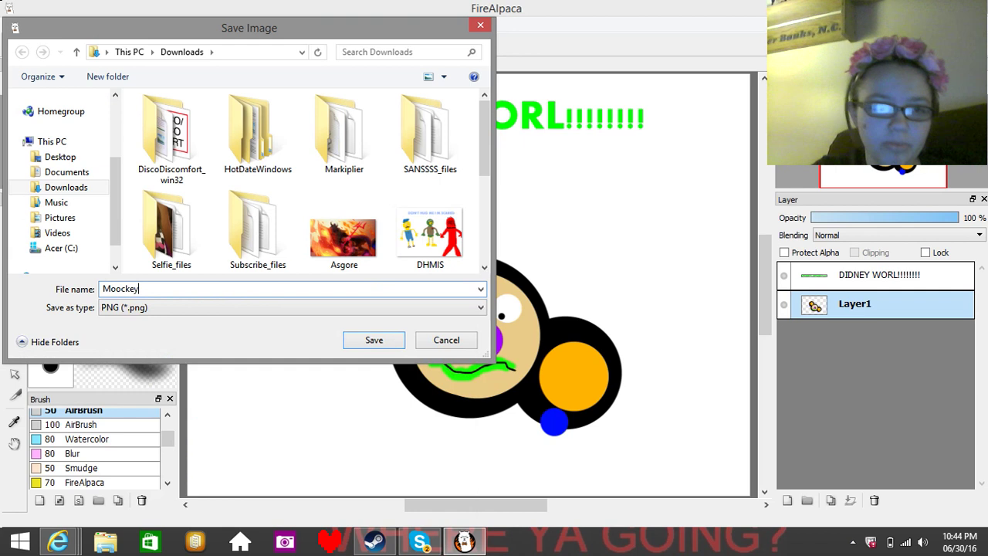
text(mi)
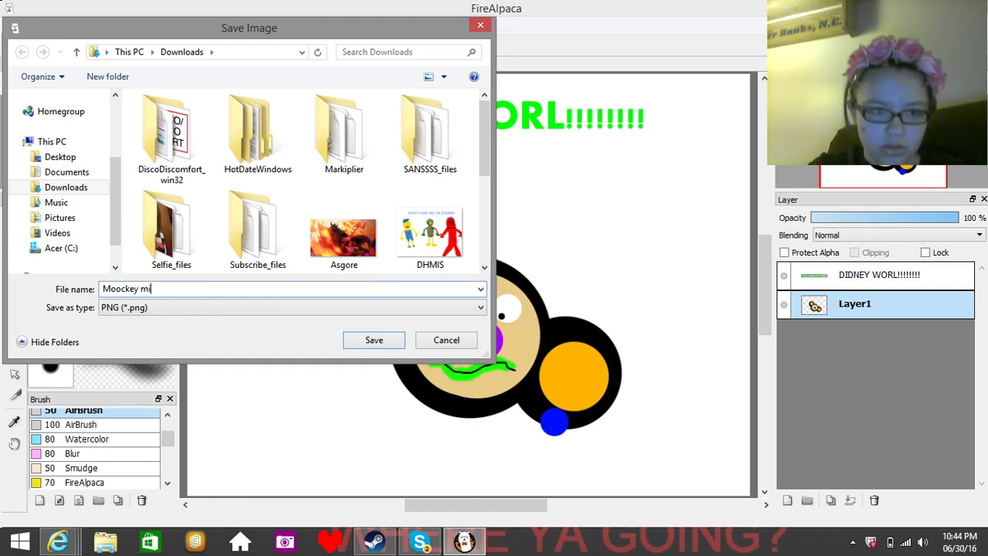
key(BackSpace)
key(BackSpace)
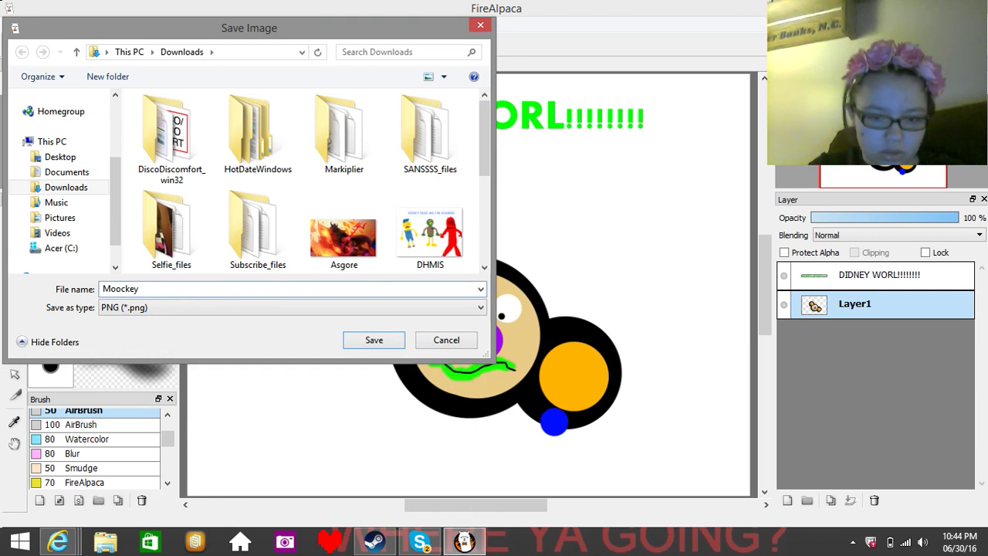
text(Mice)
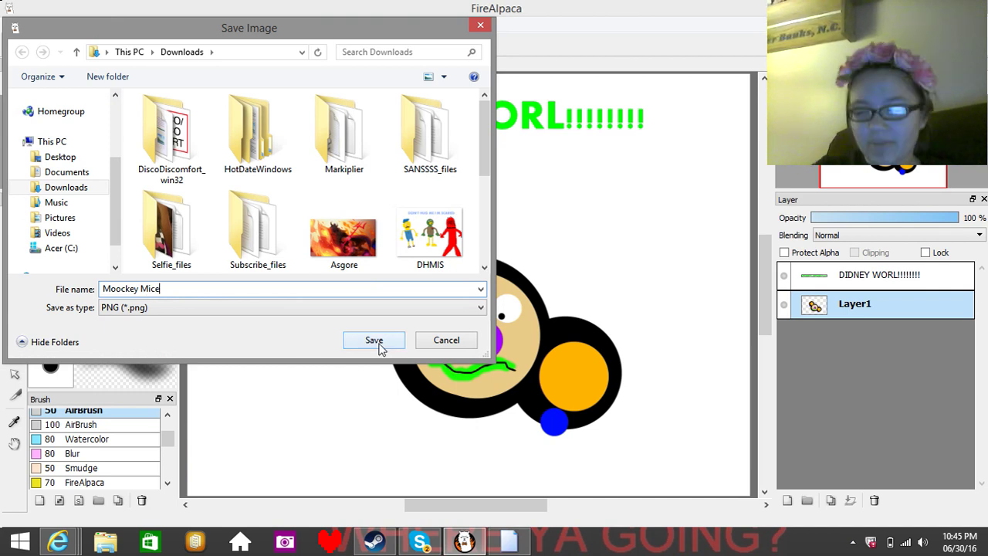
click(375, 341)
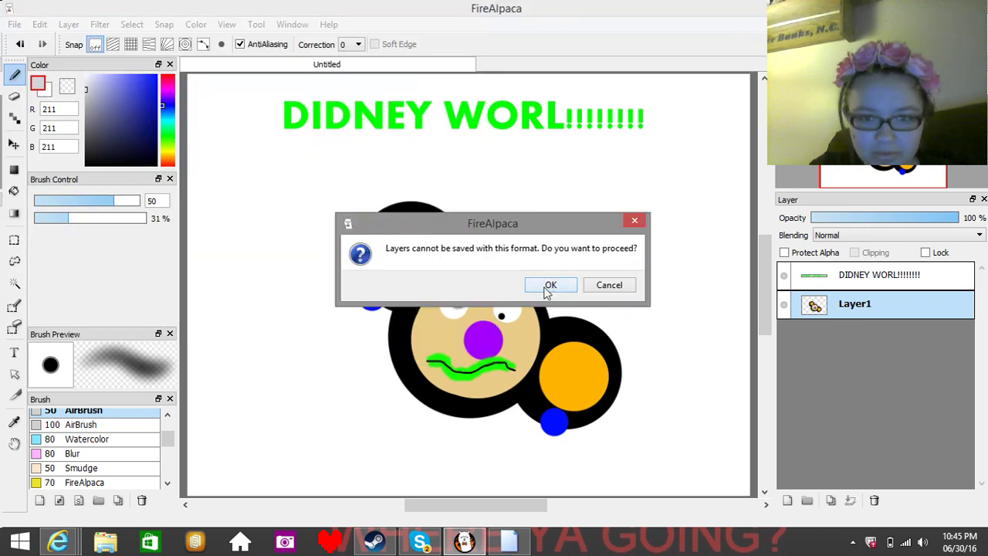
click(549, 286)
click(494, 318)
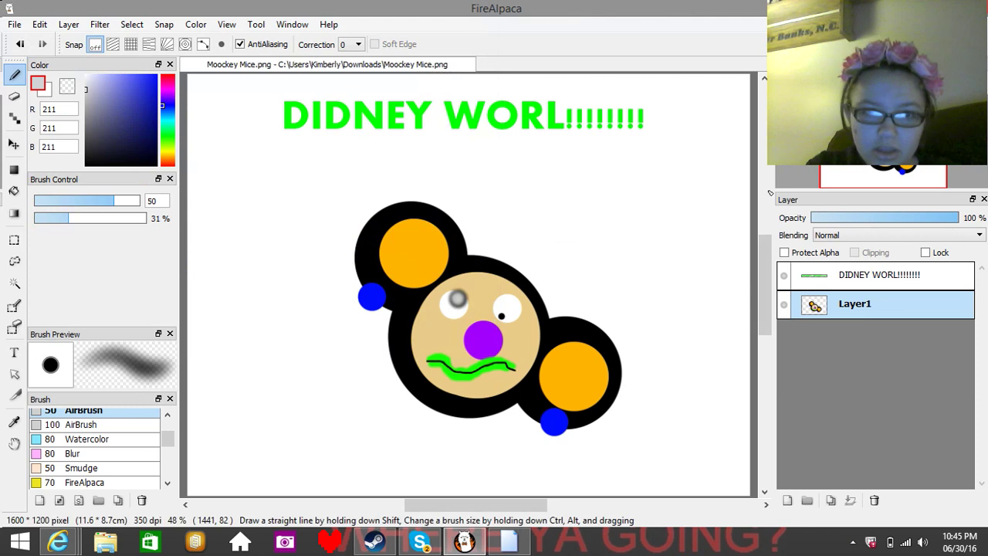
- Bring up the Hangouts Video Call window, then return to the main Google Hangouts page
mouse_move(57, 544)
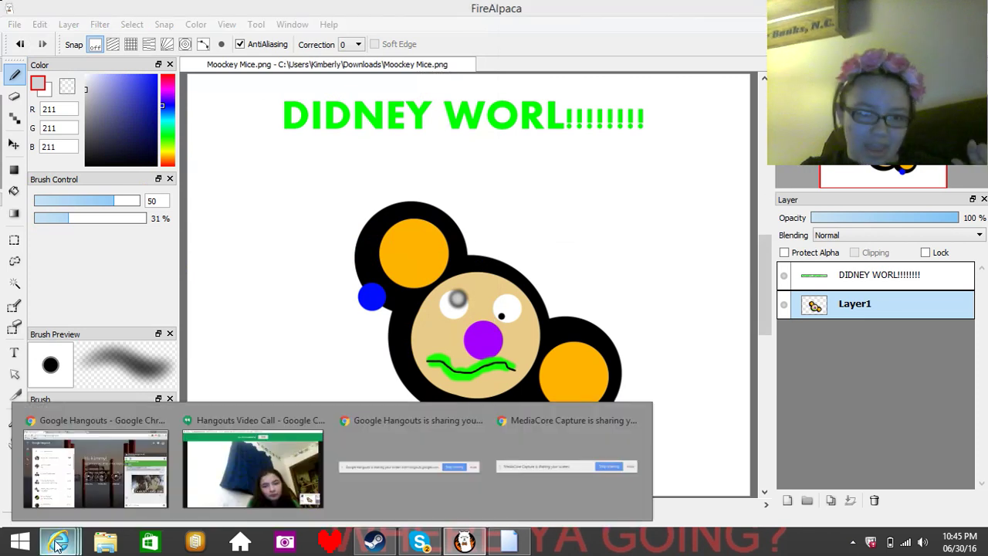
click(95, 469)
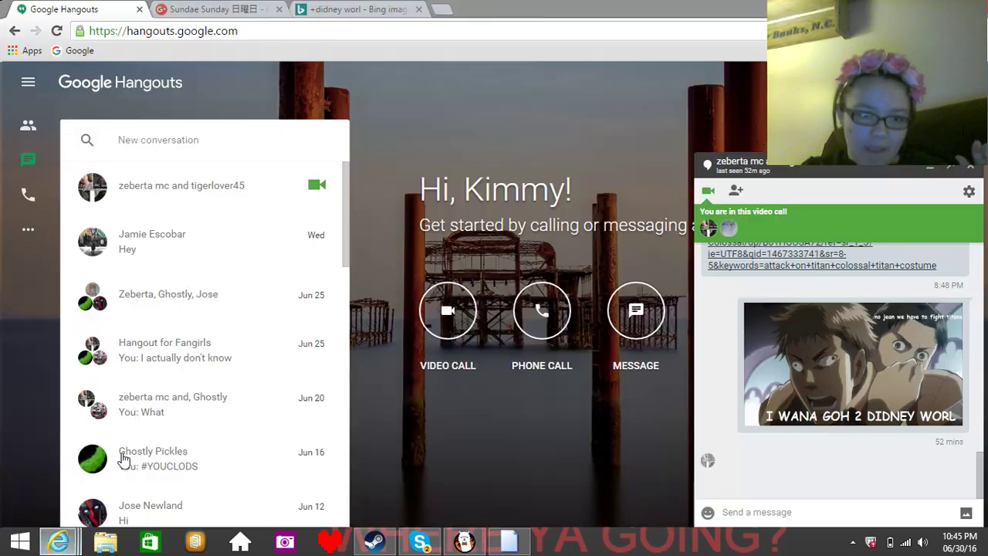
click(62, 545)
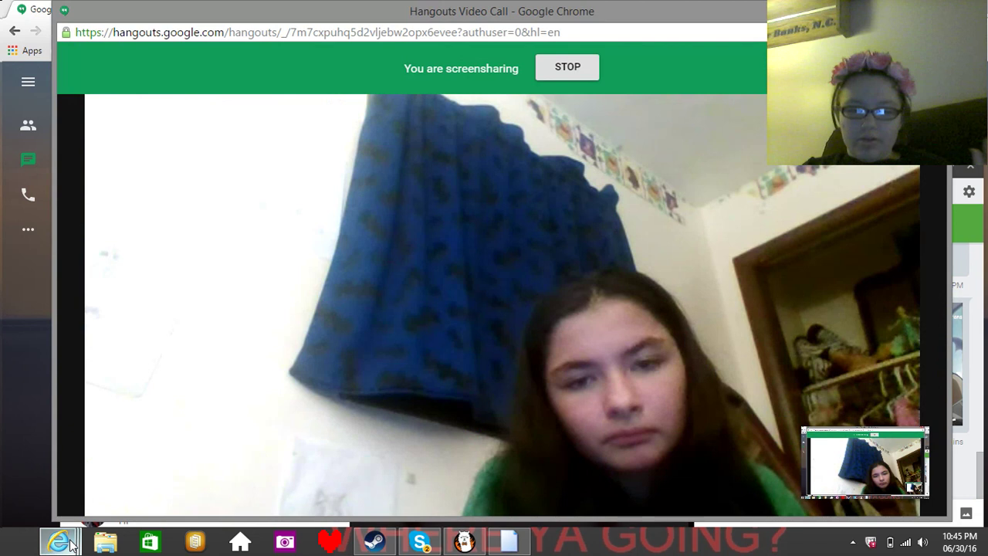
mouse_move(378, 315)
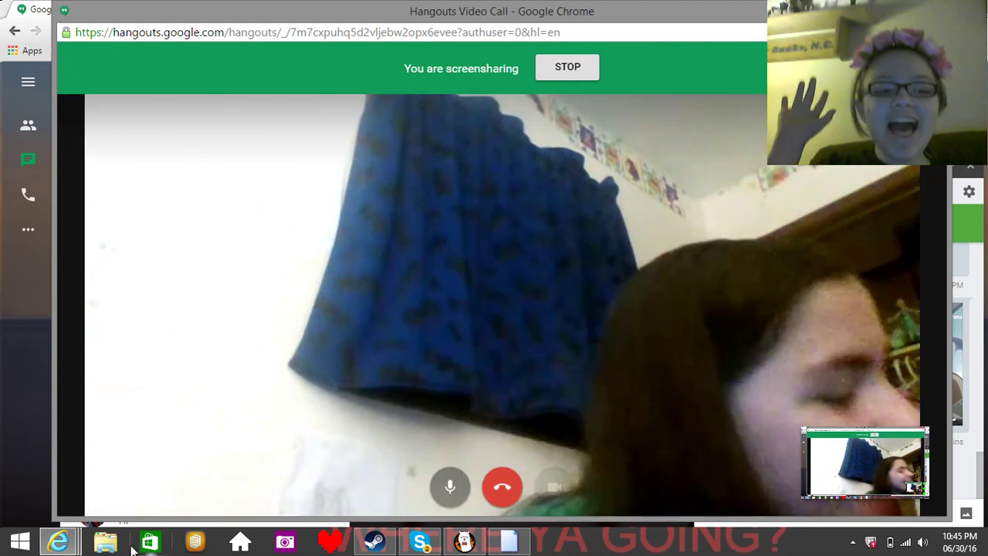
mouse_move(58, 541)
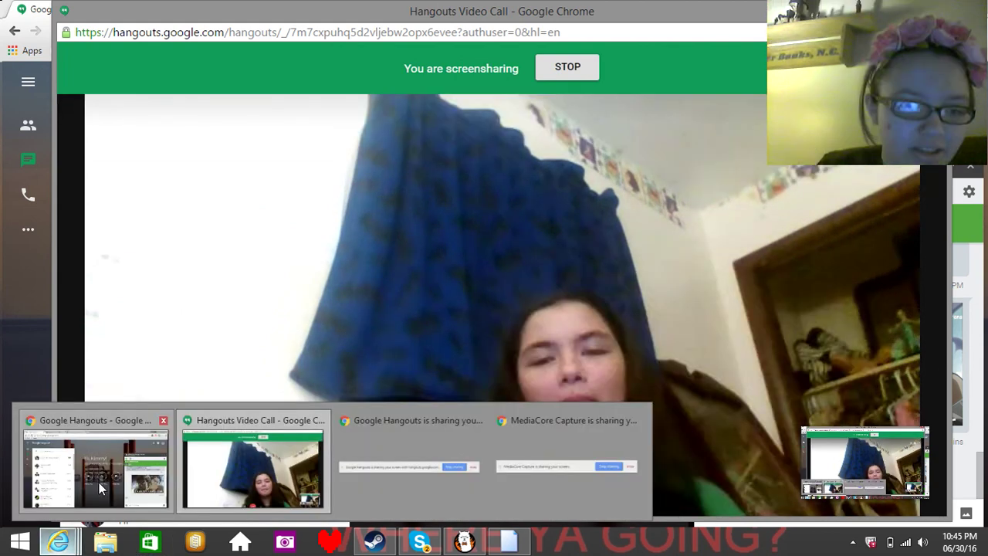
click(100, 488)
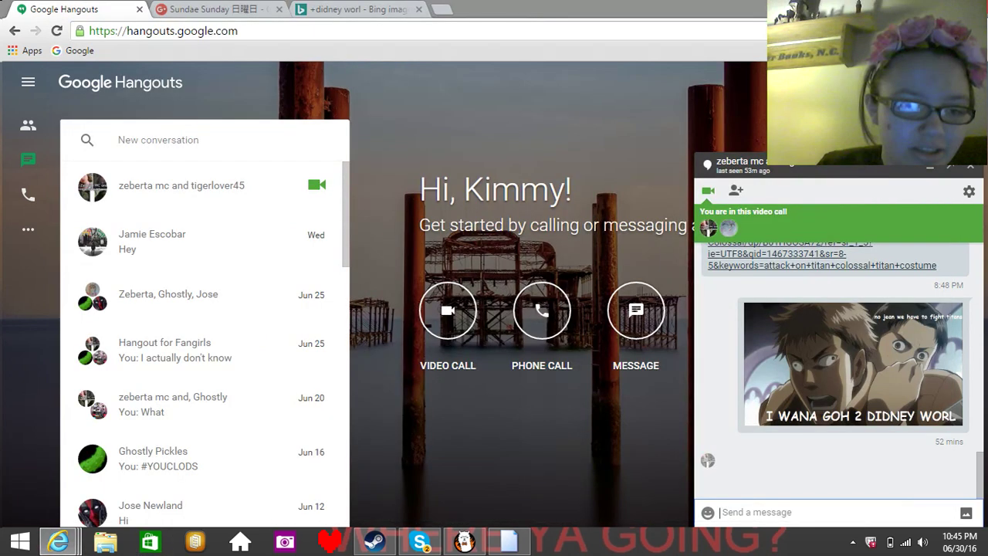